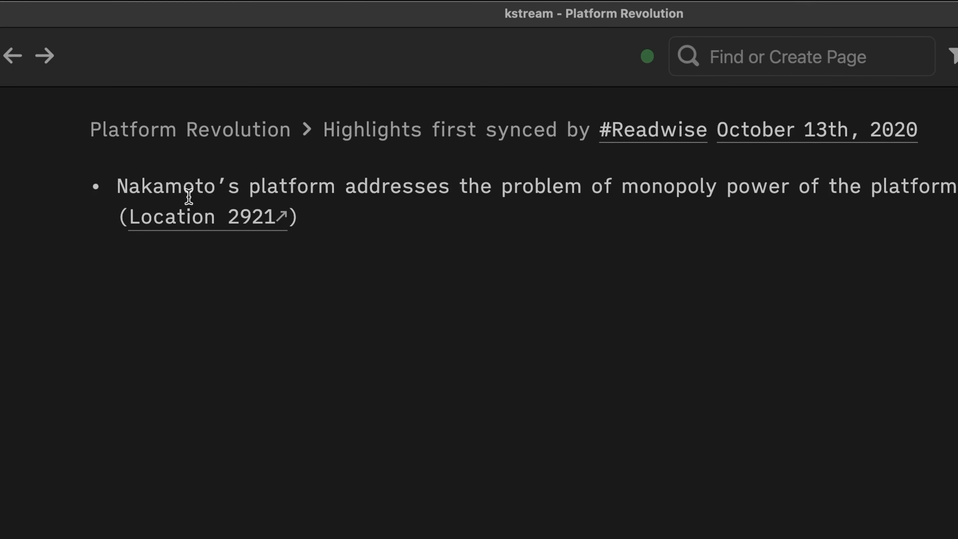
Open the Nakamoto highlight from Platform Revolution in Readwise and select its quoted text.
{"action": "mouse_move", "coordinate": [216, 228]}
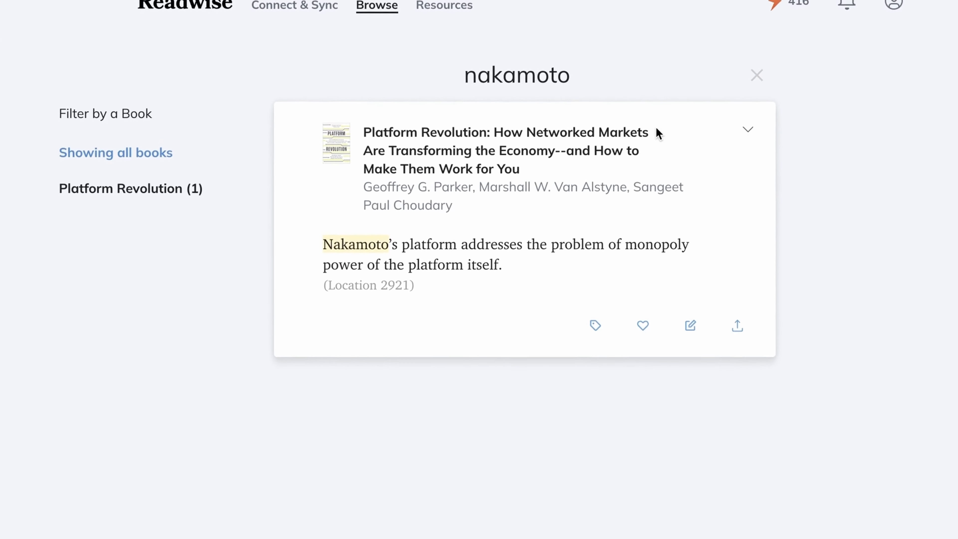
{"action": "left_click", "coordinate": [111, 327]}
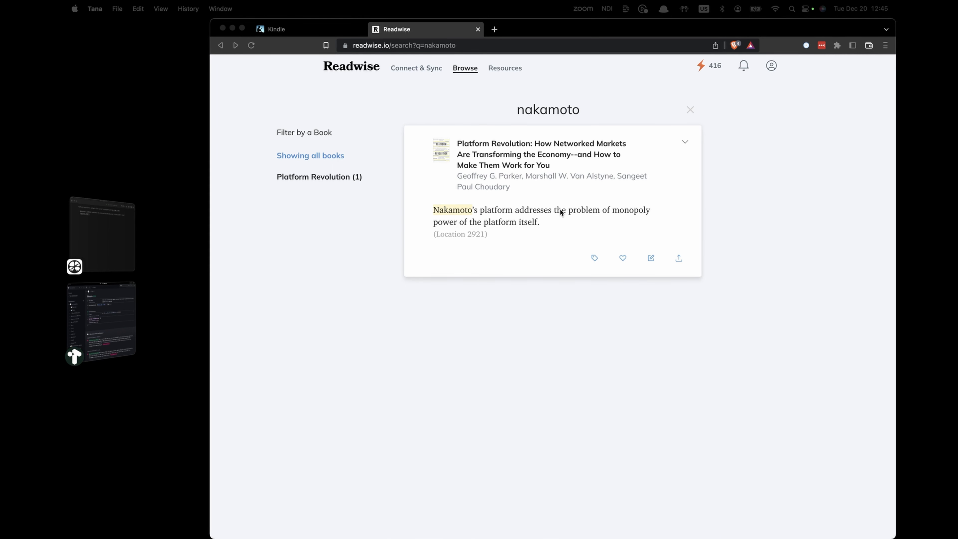
{"action": "left_click", "coordinate": [500, 213]}
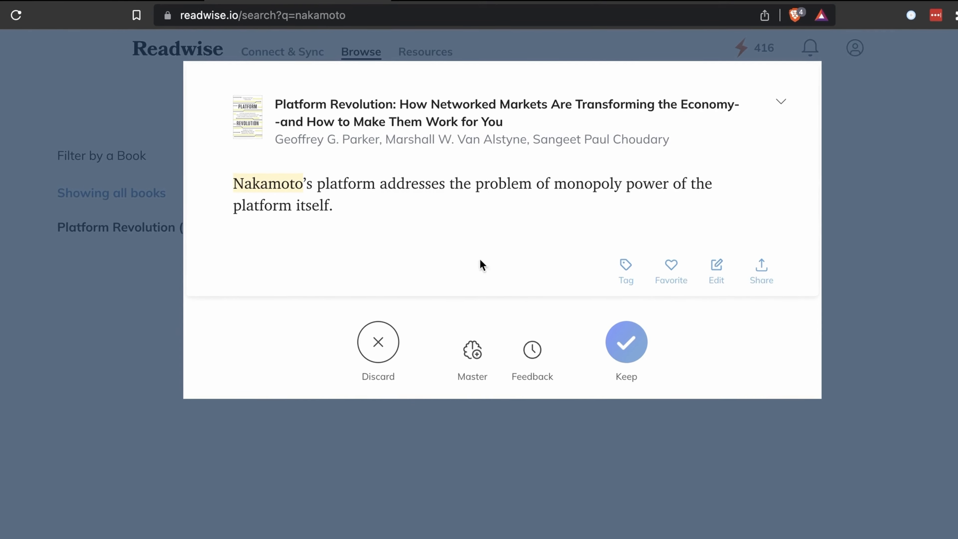
{"action": "left_click_drag", "start_coordinate": [333, 211], "coordinate": [225, 186]}
{"action": "left_click", "coordinate": [356, 208]}
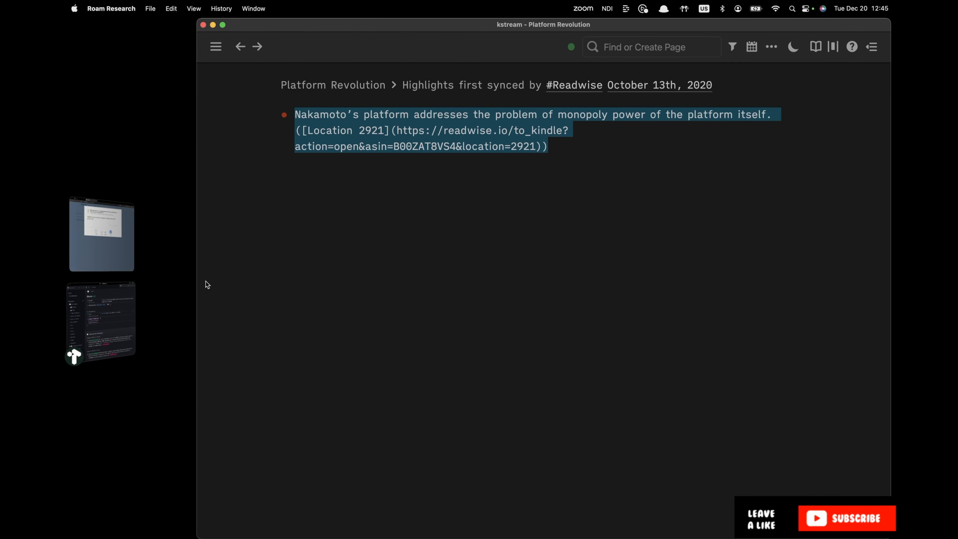
Switch to Tana and tag the node "Bitcoin is a platform. This is little discussed..." with the permanent note supertag.
{"action": "left_click", "coordinate": [121, 321]}
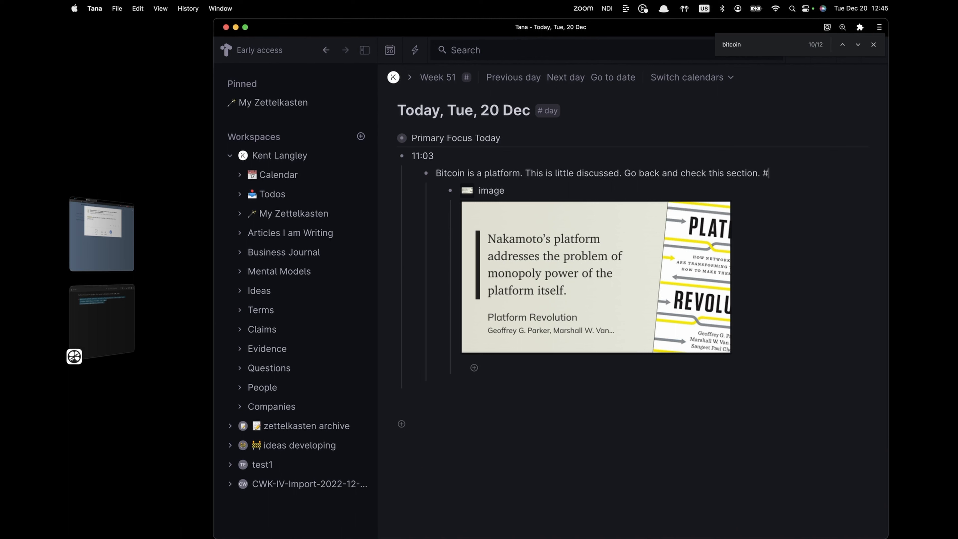
{"action": "type", "text": "pl"}
{"action": "key", "text": "BackSpace"}
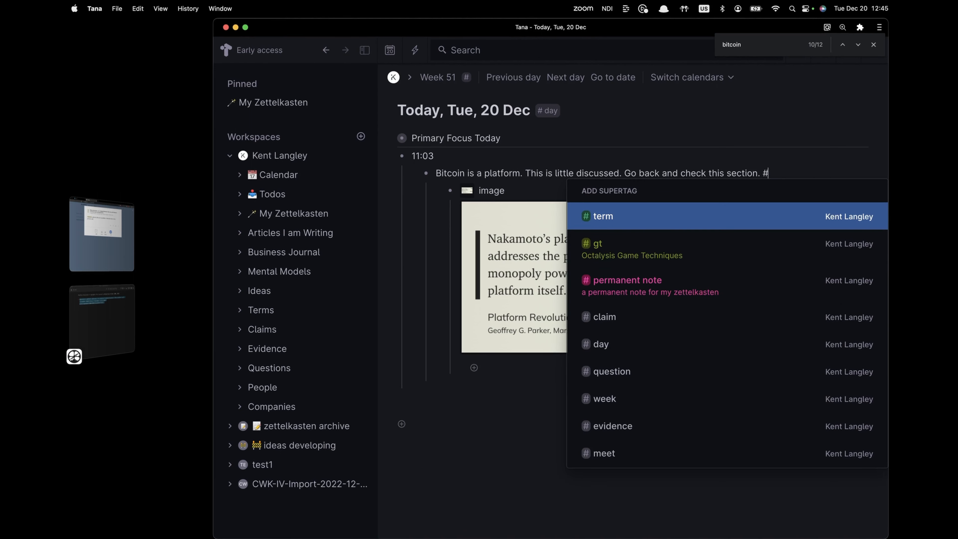
{"action": "type", "text": "ern"}
{"action": "key", "text": "Return"}
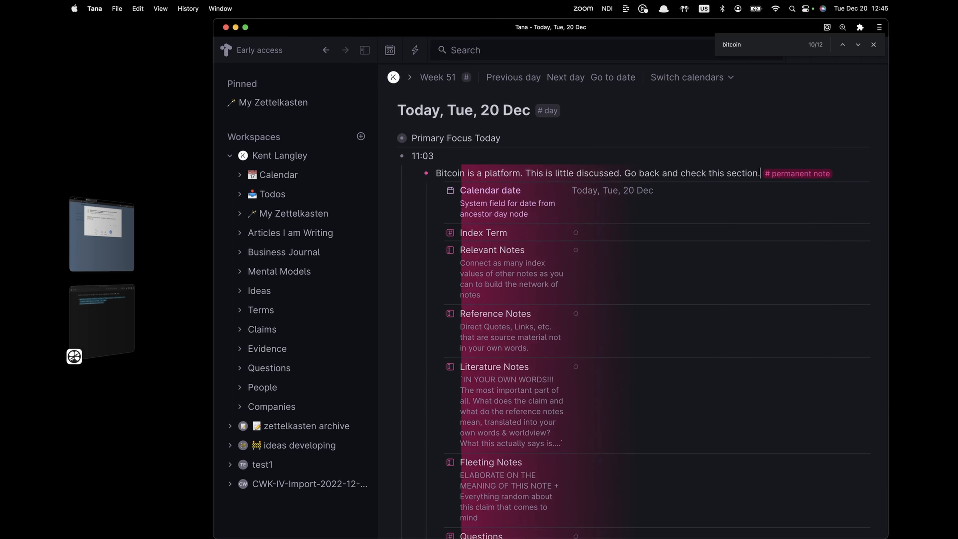
Open the Bitcoin note as its own page with the sidebar hidden, and copy its title text into the Fleeting Notes field.
{"action": "left_click", "coordinate": [426, 174]}
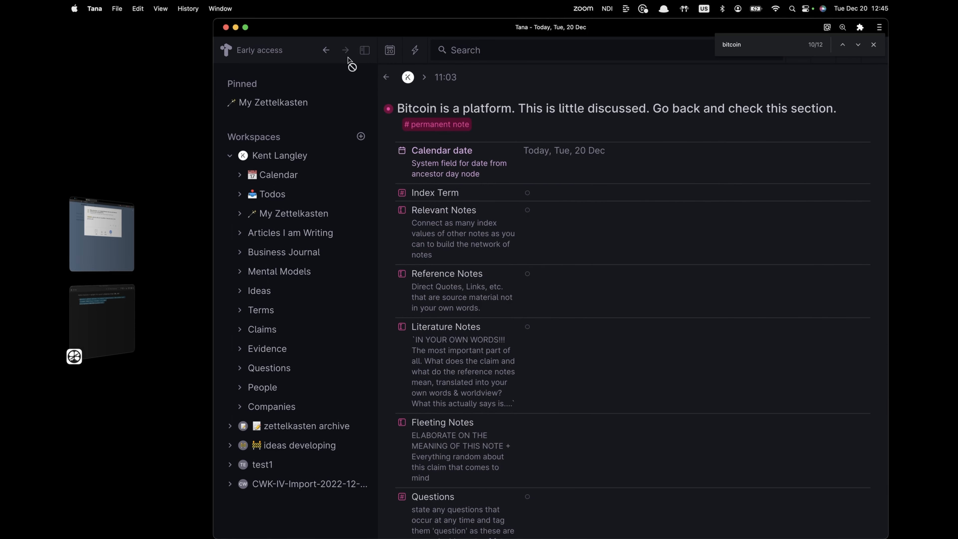
{"action": "left_click", "coordinate": [363, 51]}
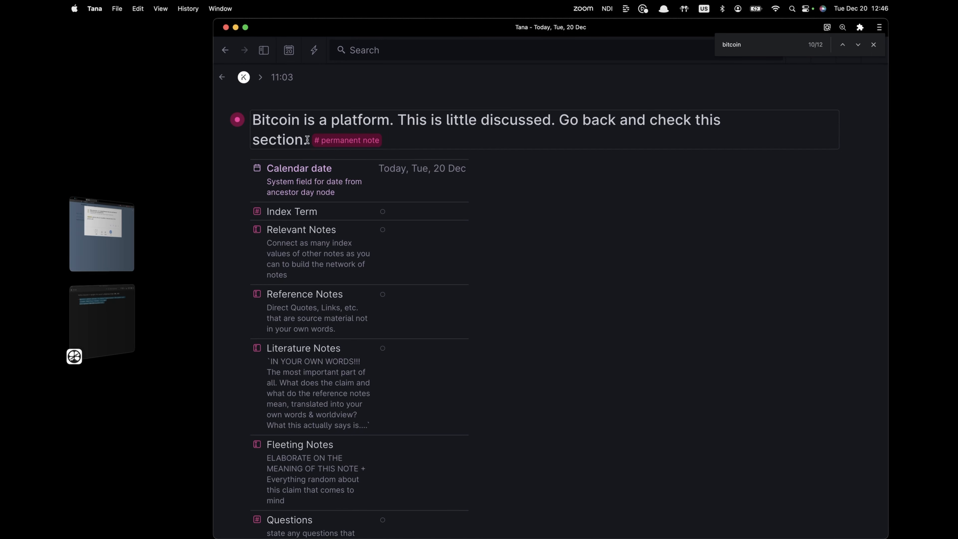
{"action": "left_click_drag", "start_coordinate": [307, 140], "coordinate": [254, 122]}
{"action": "key", "text": "super+c"}
{"action": "scroll", "coordinate": [406, 239], "scroll_direction": "down", "scroll_amount": 5}
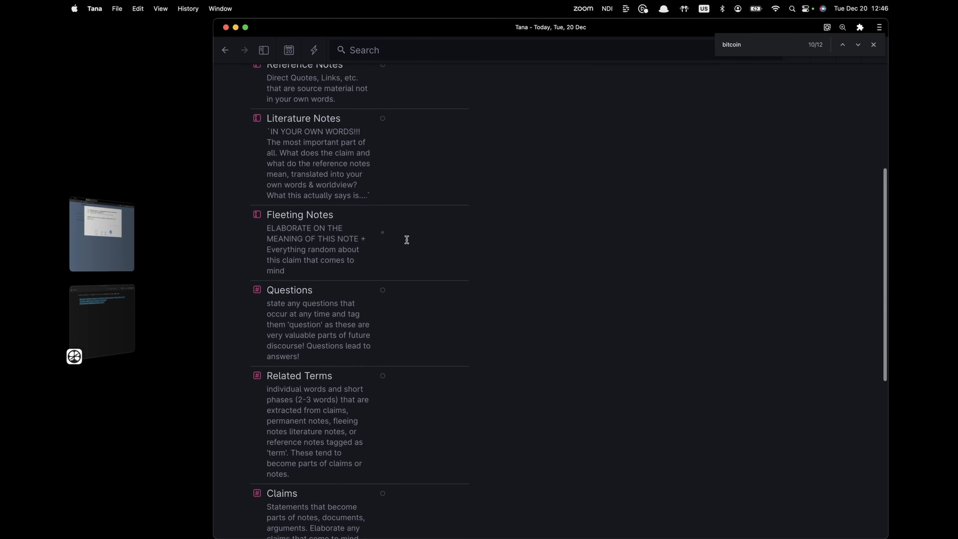
{"action": "left_click", "coordinate": [403, 216]}
{"action": "key", "text": "super+v"}
{"action": "scroll", "coordinate": [503, 242], "scroll_direction": "up", "scroll_amount": 3}
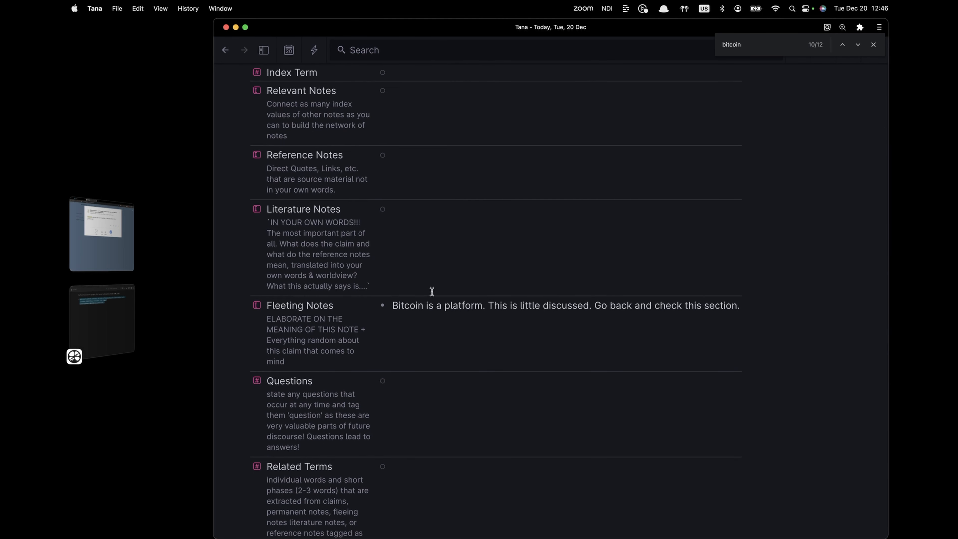
Paste the Nakamoto highlight from Roam Research, including its Location 2921 Readwise link, into the Reference Notes field in Tana.
{"action": "left_click", "coordinate": [101, 321]}
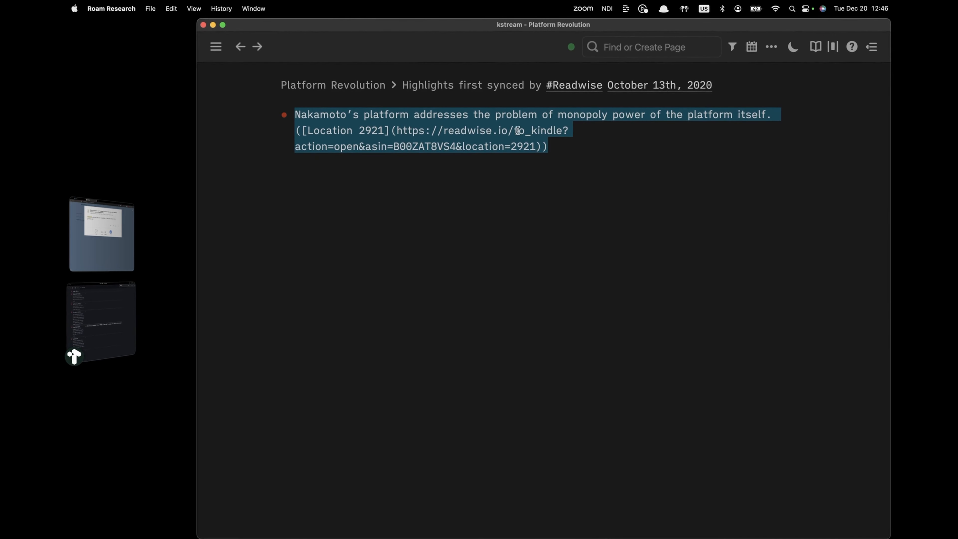
{"action": "left_click", "coordinate": [118, 327]}
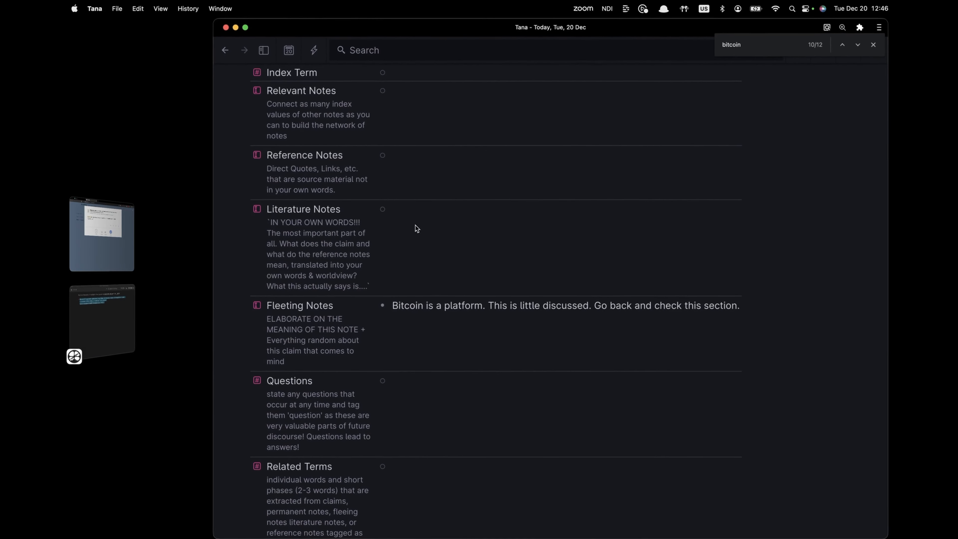
{"action": "scroll", "coordinate": [417, 228], "scroll_direction": "up", "scroll_amount": 4}
{"action": "left_click", "coordinate": [422, 223]}
{"action": "type", "text": "Nakamoto’s platform addresses the problem of monopoly power of the platform itself. ([Location 2921](https://readwise.io/to_kindle?action=open&asin=B00ZAT8VS4&location=2921))"}
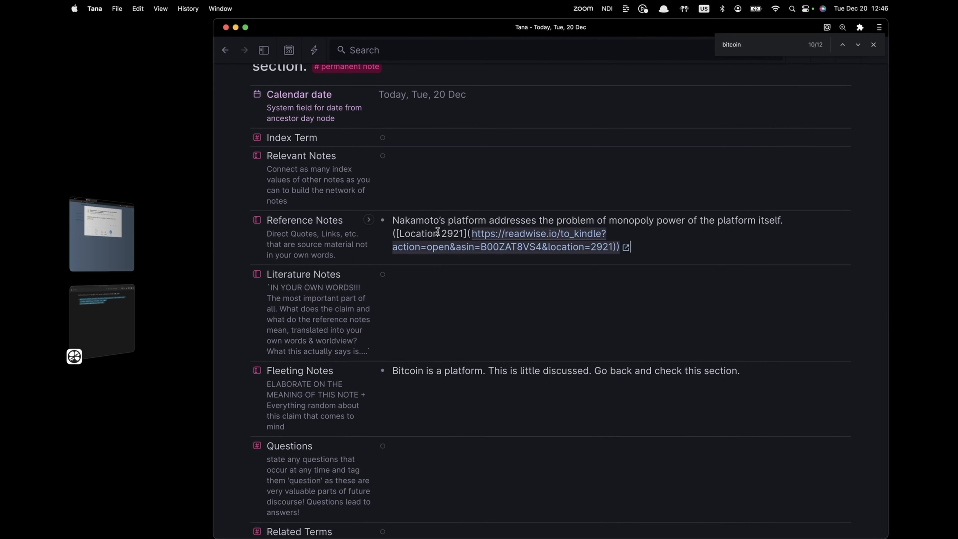
Cut the Location 2921 Readwise link out of the Reference Notes entry, keeping only the Nakamoto quote.
{"action": "key", "text": "shift+Down"}
{"action": "key", "text": "shift+Down"}
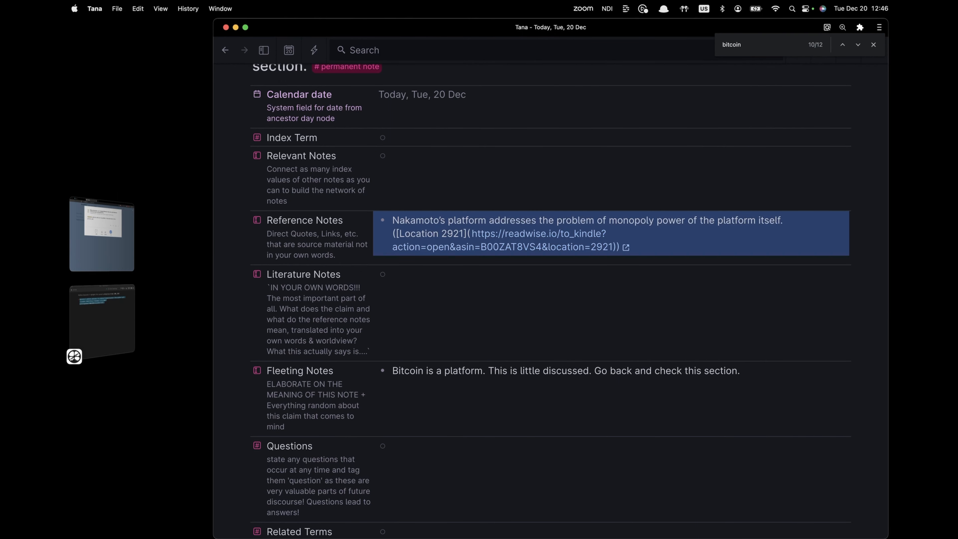
{"action": "key", "text": "shift+Down"}
{"action": "key", "text": "Up"}
{"action": "left_click", "coordinate": [799, 222]}
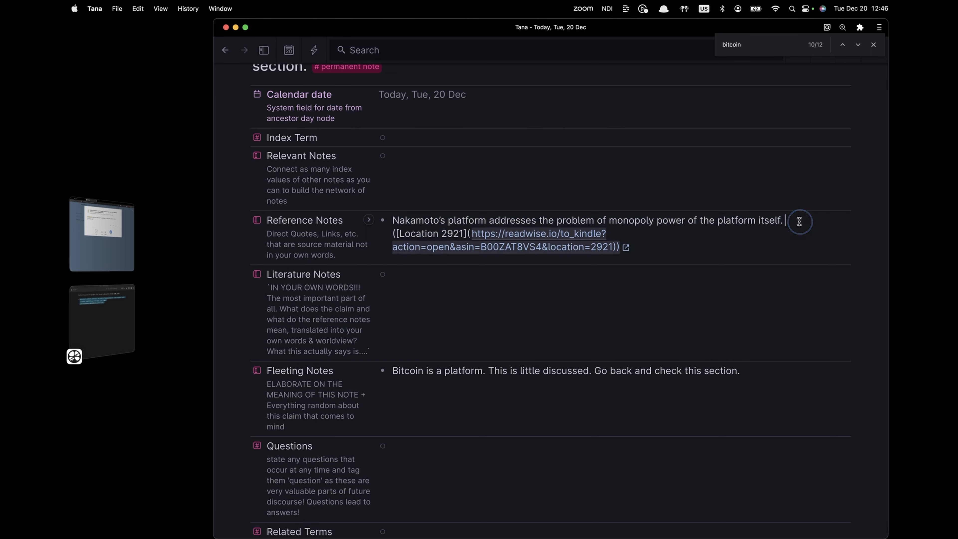
{"action": "key", "text": "shift+Down"}
{"action": "key", "text": "super+x"}
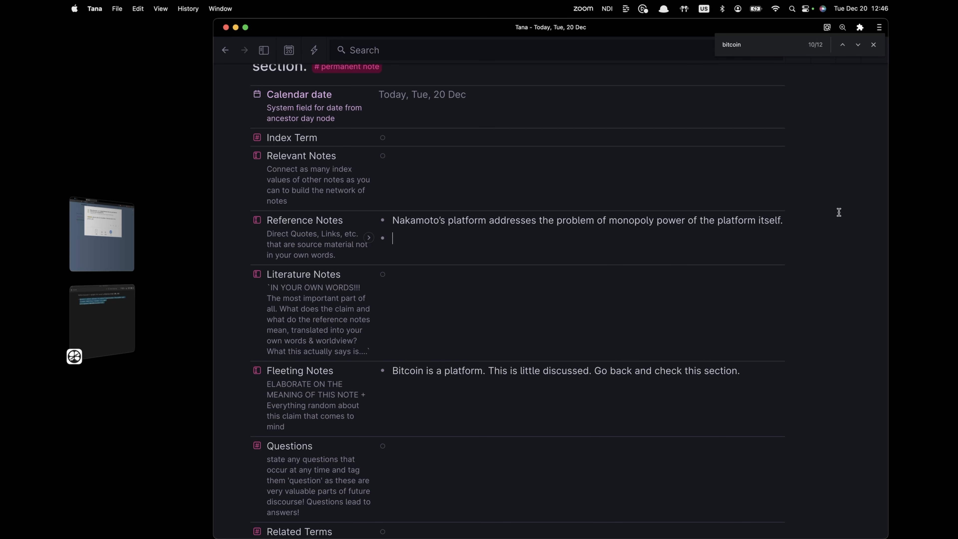
Configure the Reference Notes field as type Instance with source as its instance supertag, and close its settings.
{"action": "scroll", "coordinate": [497, 264], "scroll_direction": "down", "scroll_amount": 6}
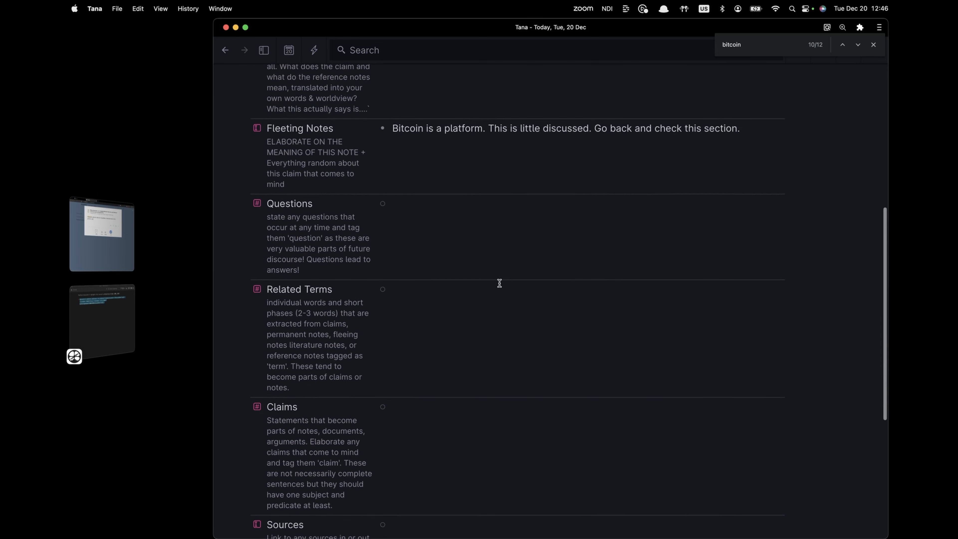
{"action": "scroll", "coordinate": [475, 282], "scroll_direction": "up", "scroll_amount": 8}
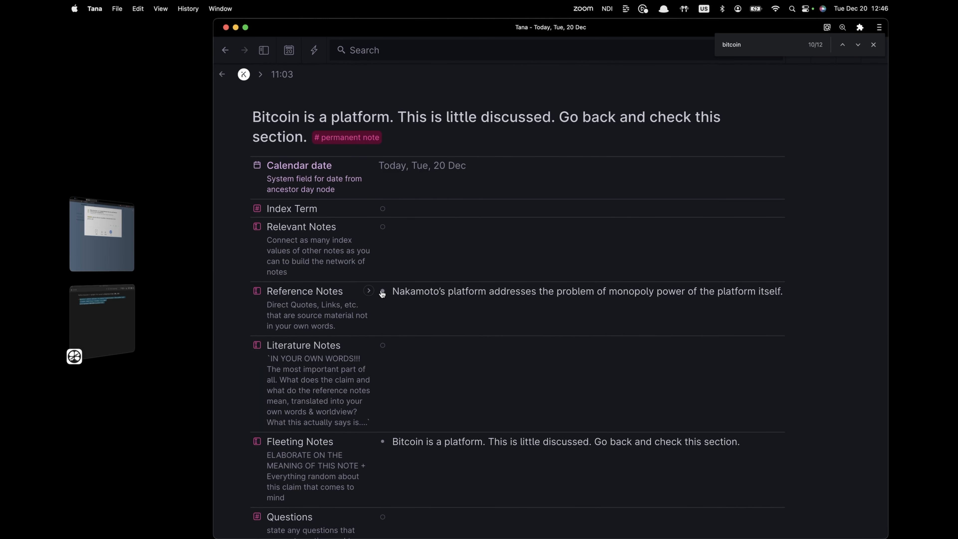
{"action": "left_click", "coordinate": [358, 296]}
{"action": "left_click", "coordinate": [257, 291]}
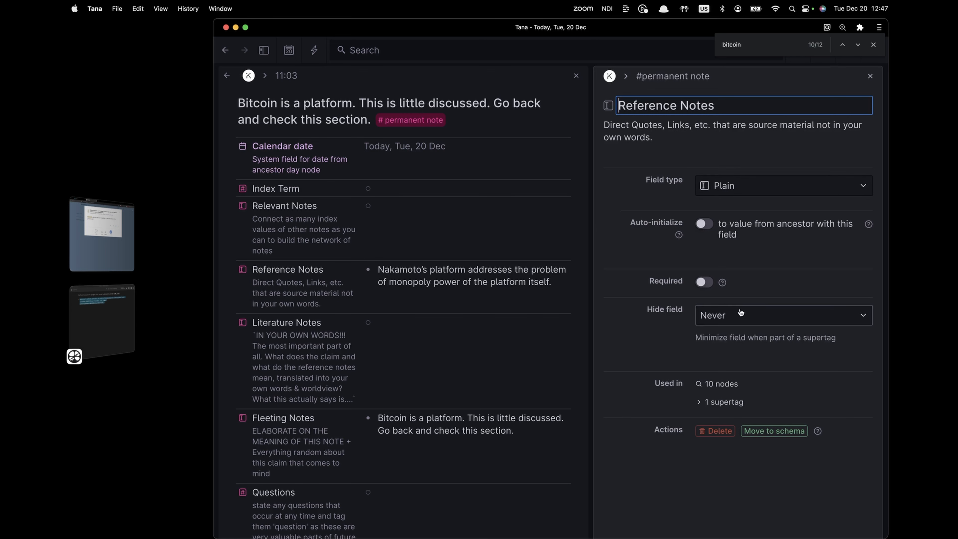
{"action": "left_click", "coordinate": [738, 186]}
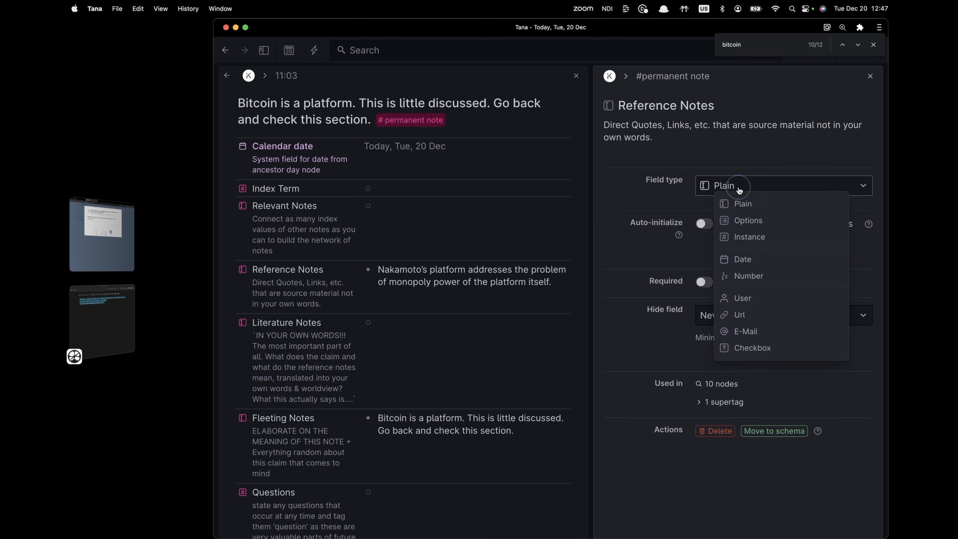
{"action": "left_click", "coordinate": [743, 237]}
{"action": "left_click", "coordinate": [743, 225]}
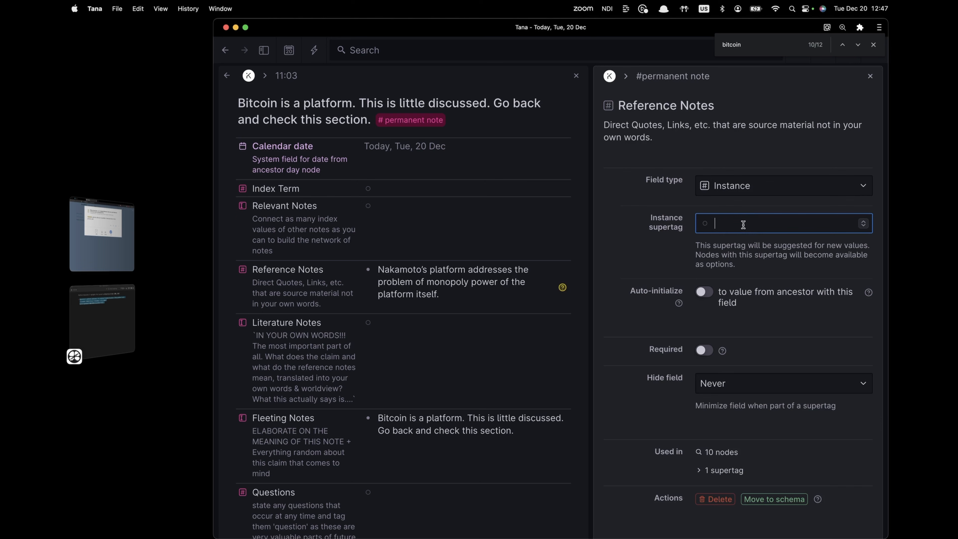
{"action": "type", "text": "source"}
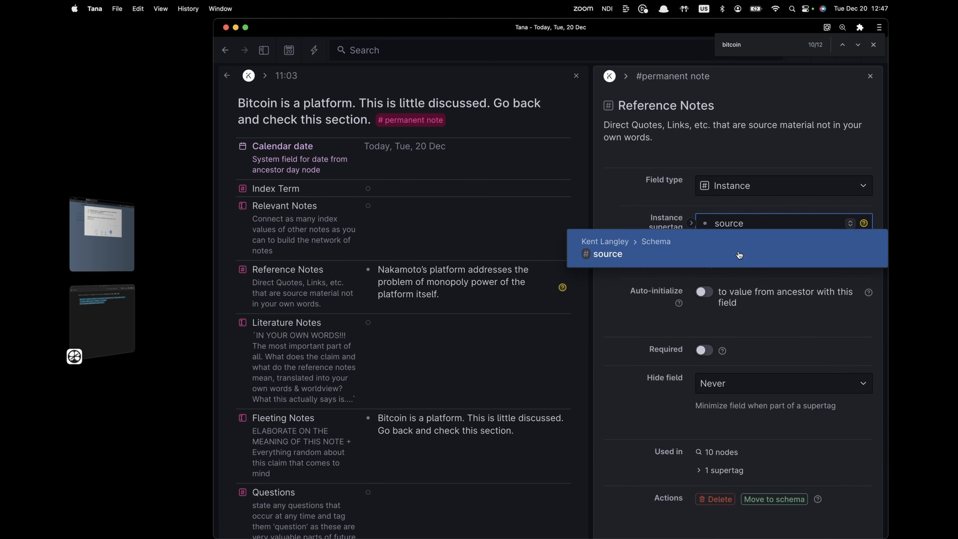
{"action": "left_click", "coordinate": [603, 257]}
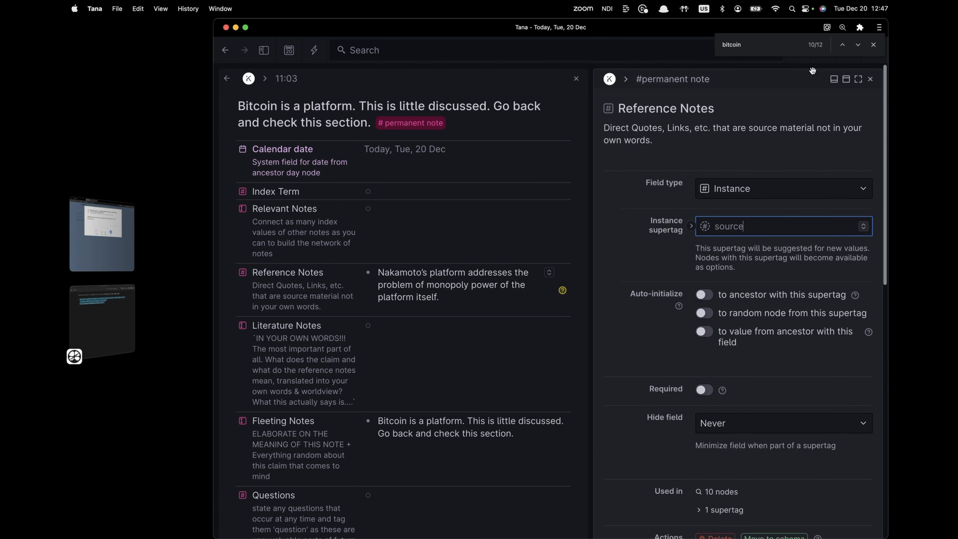
{"action": "left_click", "coordinate": [870, 77]}
Tag the Nakamoto quote in Reference Notes as source using the suggested supertag.
{"action": "left_click", "coordinate": [442, 230]}
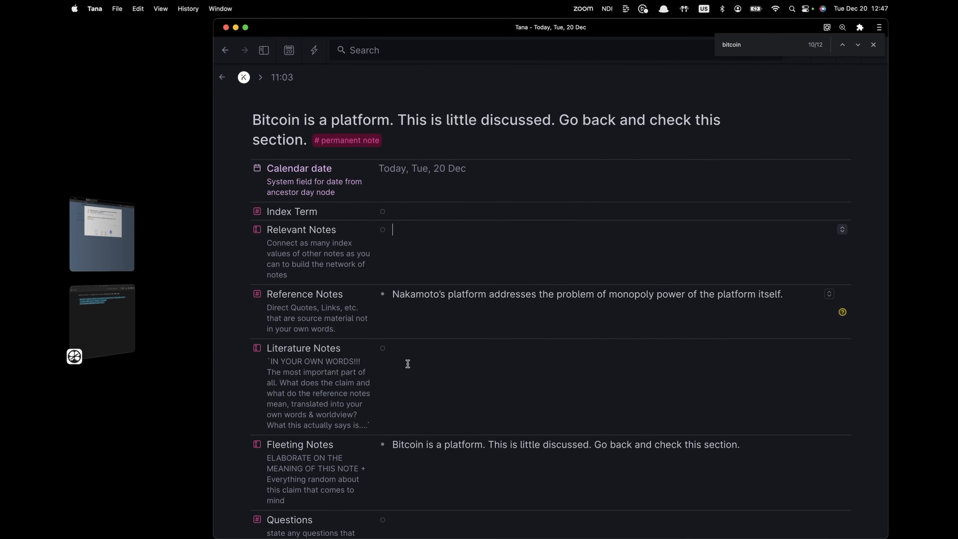
{"action": "left_click", "coordinate": [449, 296]}
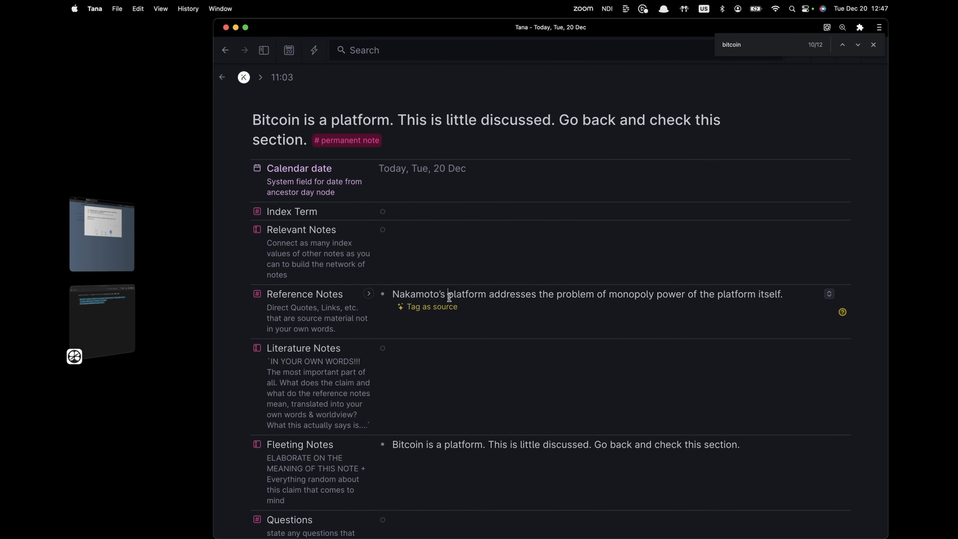
{"action": "left_click", "coordinate": [427, 310]}
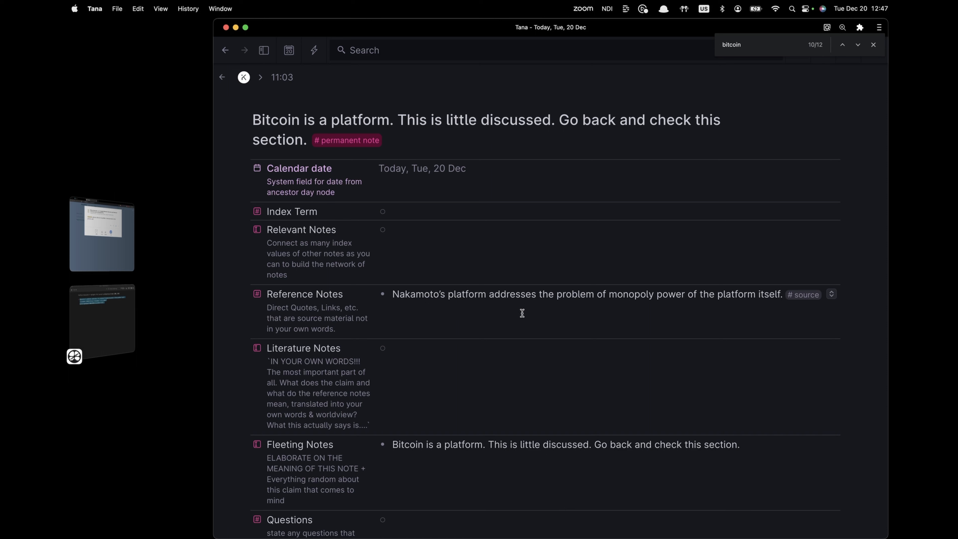
Paste the cut Location 2921 Readwise link as a single line in the quote's URL field, and collapse the quote entry.
{"action": "left_click", "coordinate": [369, 295]}
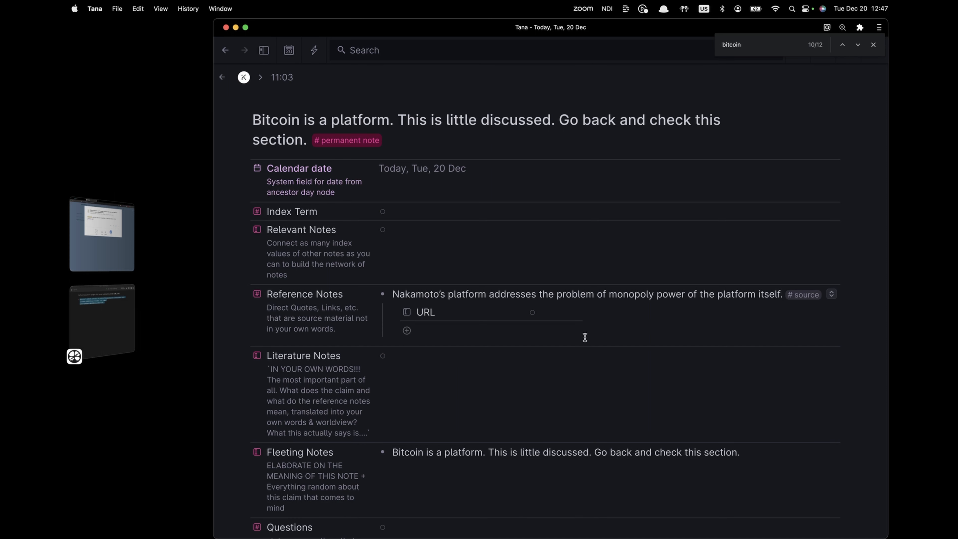
{"action": "left_click", "coordinate": [552, 314]}
{"action": "type", "text": "([Location 2921]( https://readwise.io/to_kindle?action=open&asin=B00ZAT8VS4&location=2921))"}
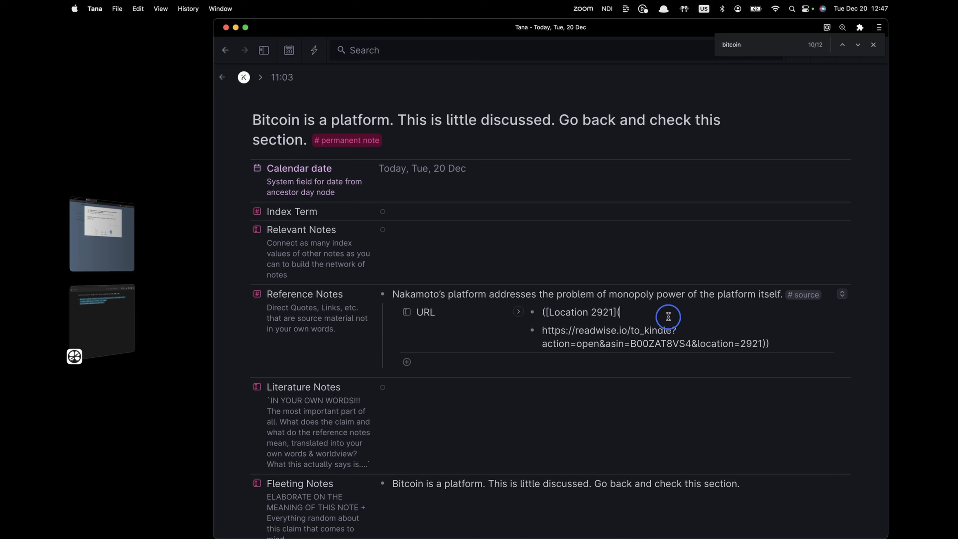
{"action": "key", "text": "Delete"}
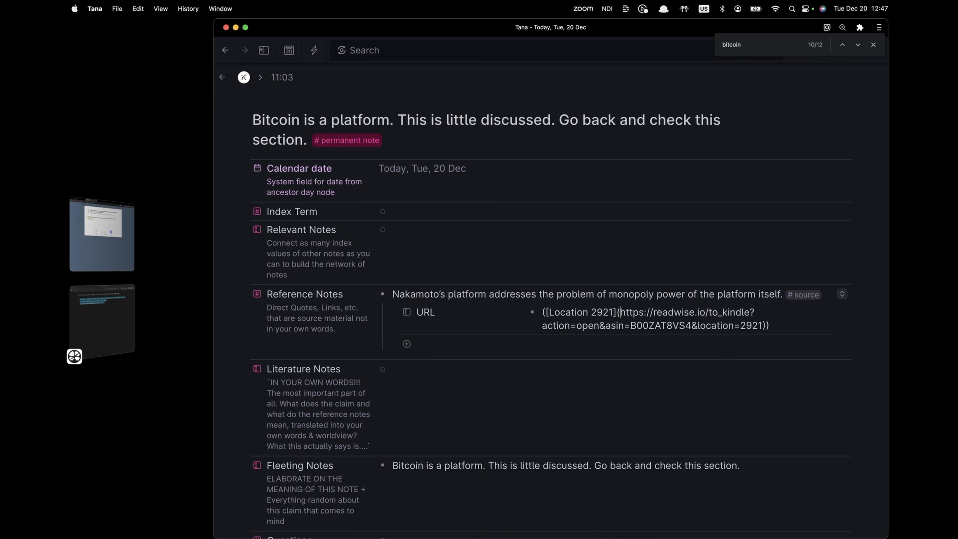
{"action": "key", "text": "super+Down"}
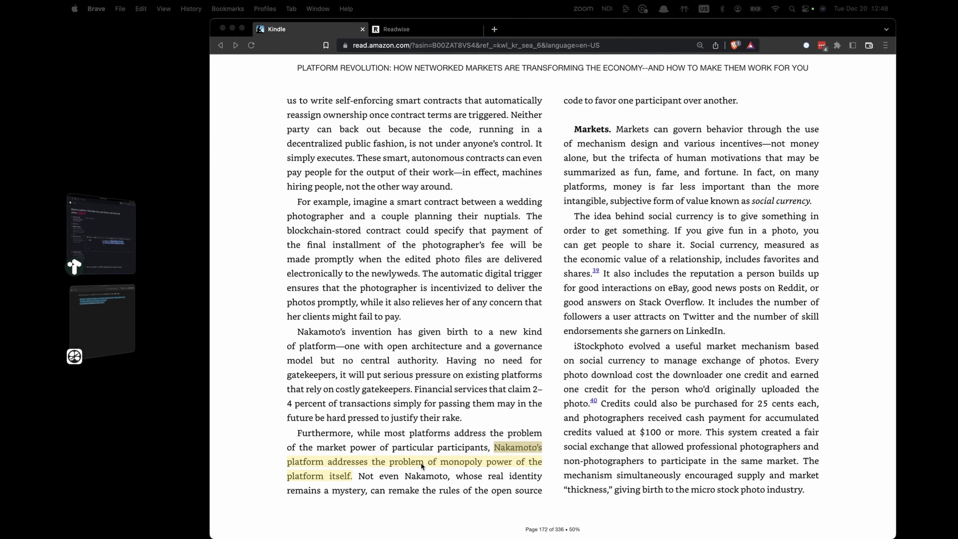
{"action": "left_click", "coordinate": [122, 224]}
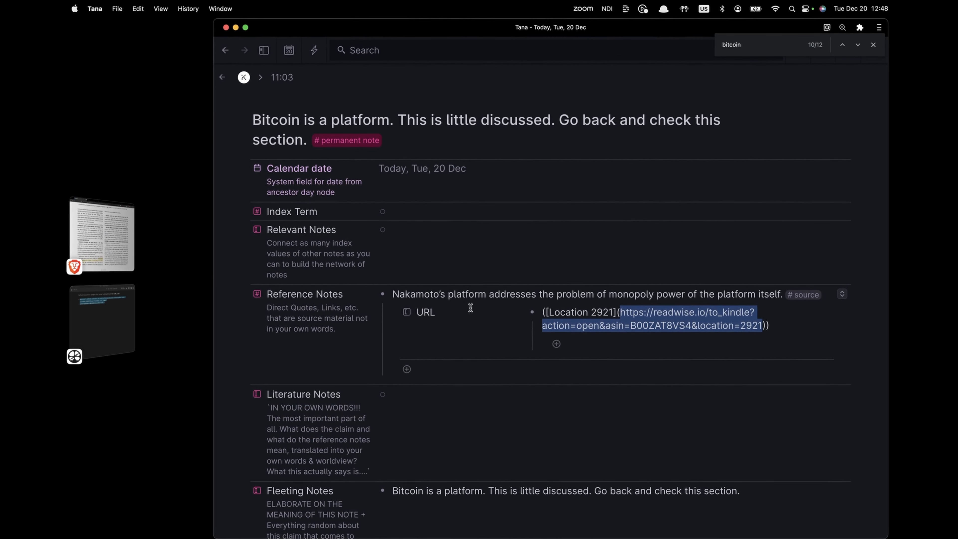
{"action": "left_click", "coordinate": [371, 294]}
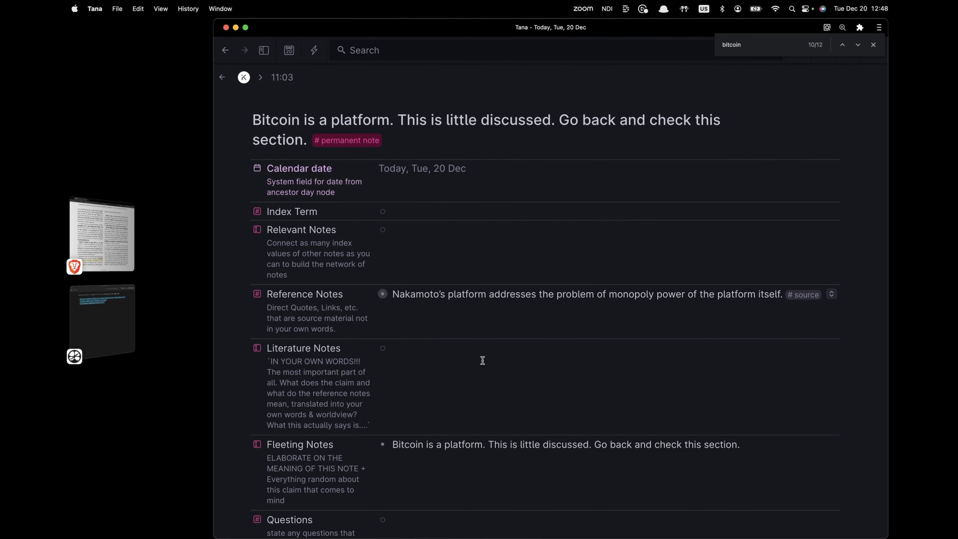
Replace the permanent note's title with the placeholder "...".
{"action": "scroll", "coordinate": [543, 361], "scroll_direction": "down", "scroll_amount": 5}
{"action": "scroll", "coordinate": [594, 362], "scroll_direction": "up", "scroll_amount": 6}
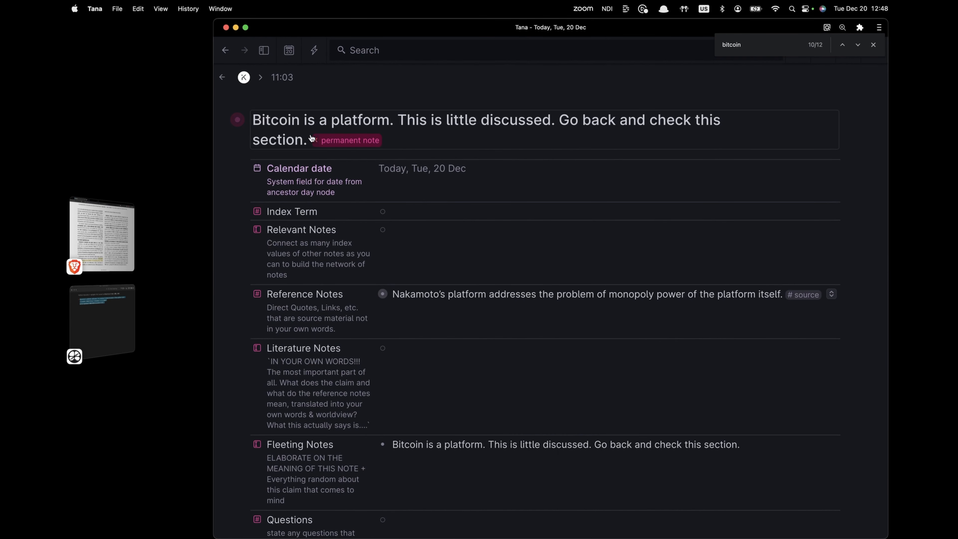
{"action": "left_click_drag", "start_coordinate": [305, 139], "coordinate": [254, 119]}
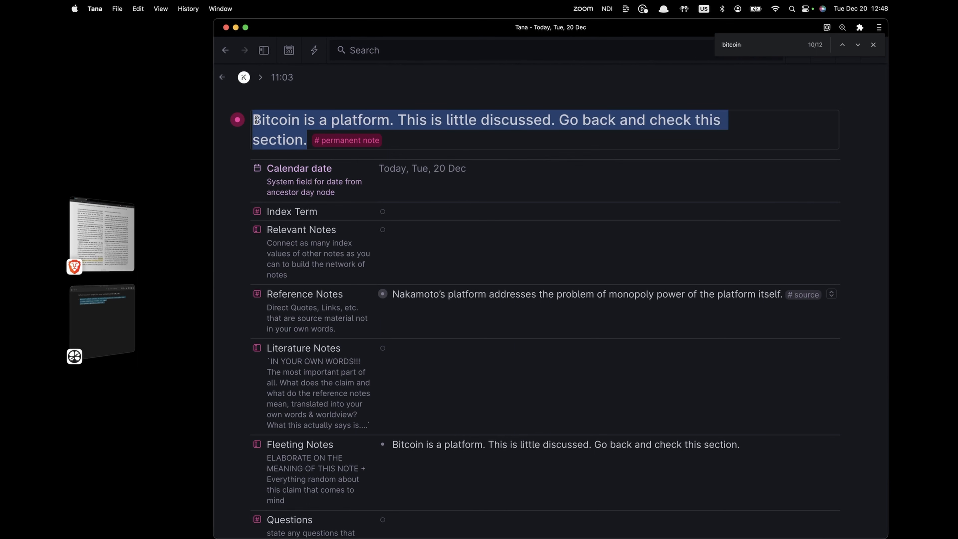
{"action": "key", "text": "BackSpace"}
{"action": "type", "text": "..."}
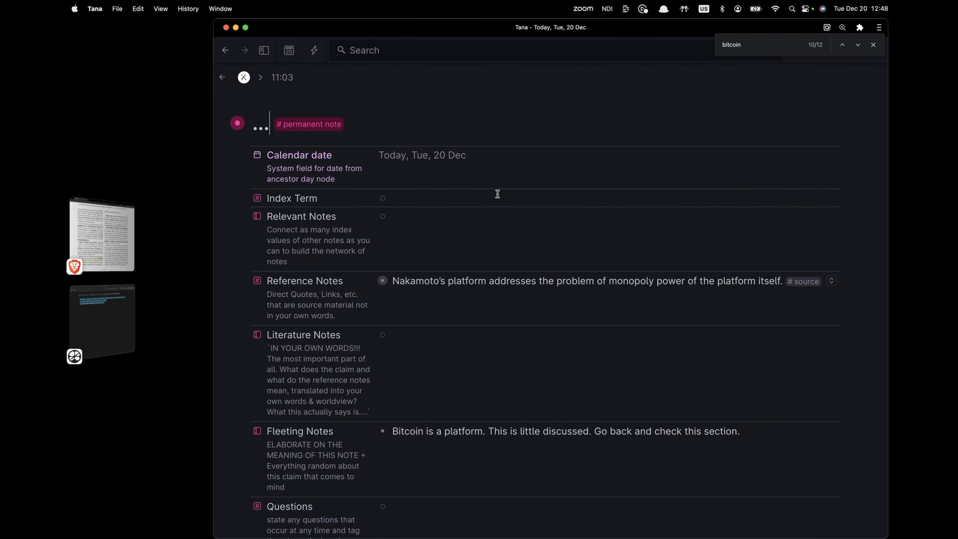
{"action": "scroll", "coordinate": [556, 248], "scroll_direction": "down", "scroll_amount": 5}
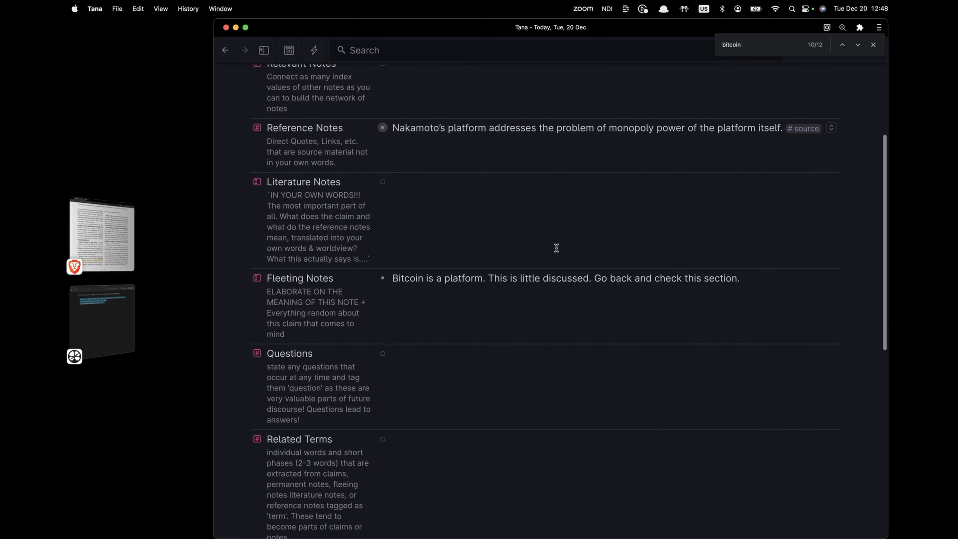
{"action": "left_click", "coordinate": [576, 278]}
{"action": "left_click", "coordinate": [758, 278]}
{"action": "key", "text": "Return"}
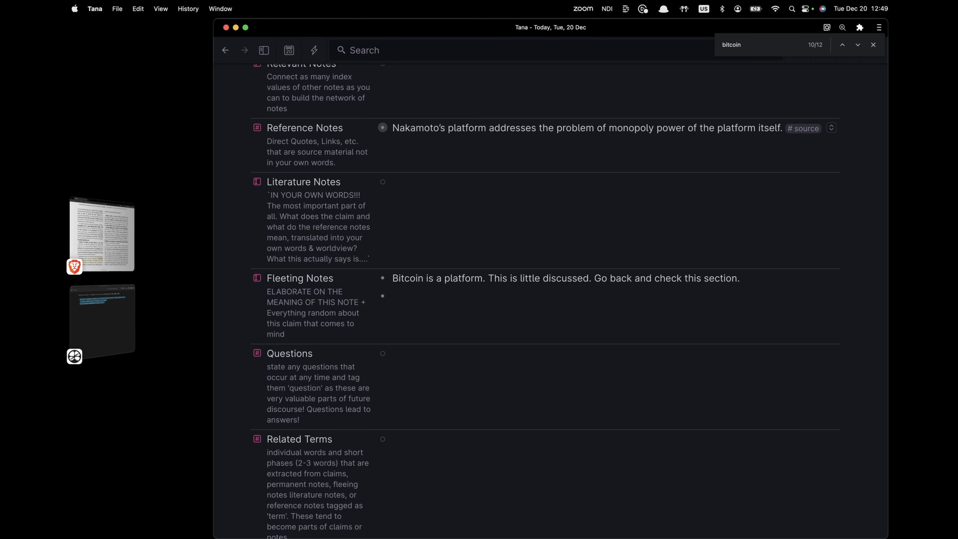
Make "Nakamoto's platform" bold in the Reference Notes quote.
{"action": "scroll", "coordinate": [758, 278], "scroll_direction": "up", "scroll_amount": 2}
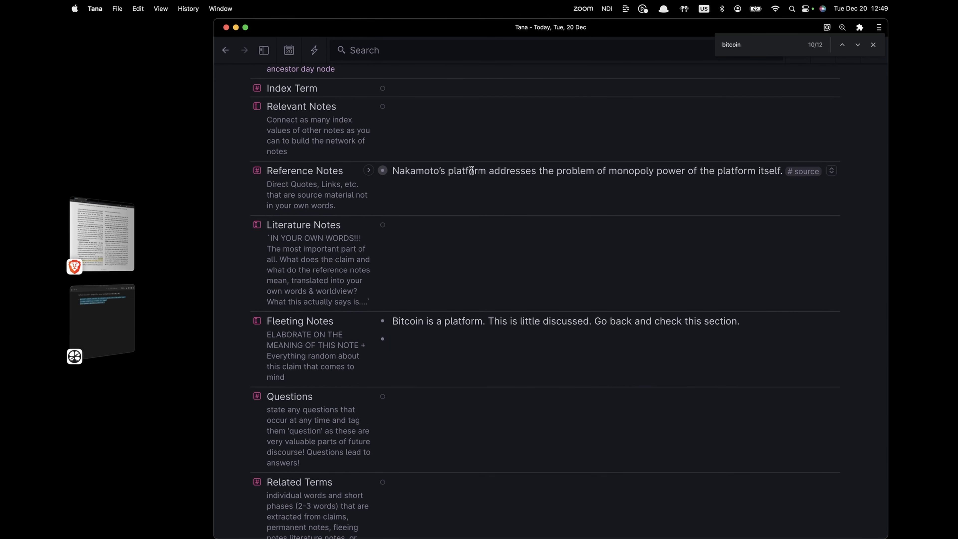
{"action": "left_click_drag", "start_coordinate": [395, 171], "coordinate": [489, 171]}
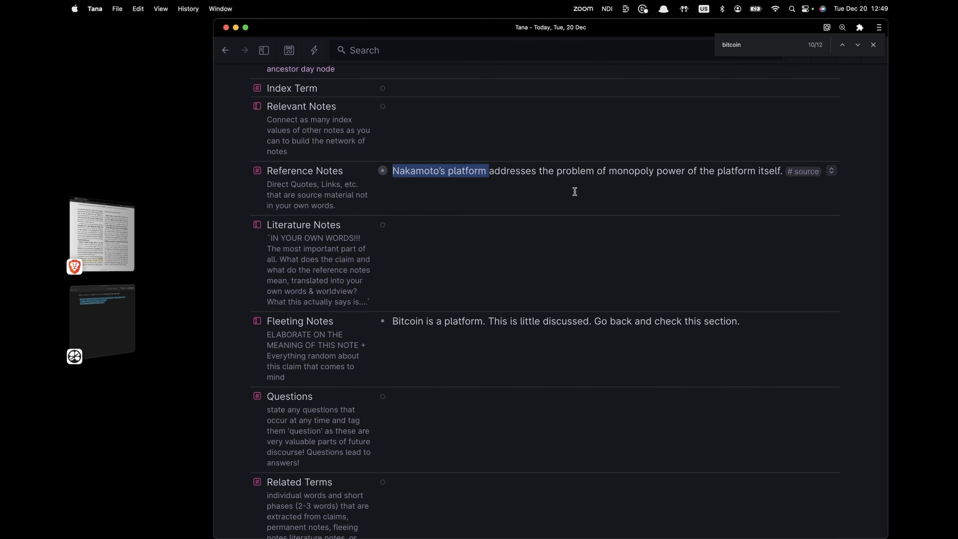
{"action": "key", "text": "super+b"}
{"action": "left_click", "coordinate": [569, 189]}
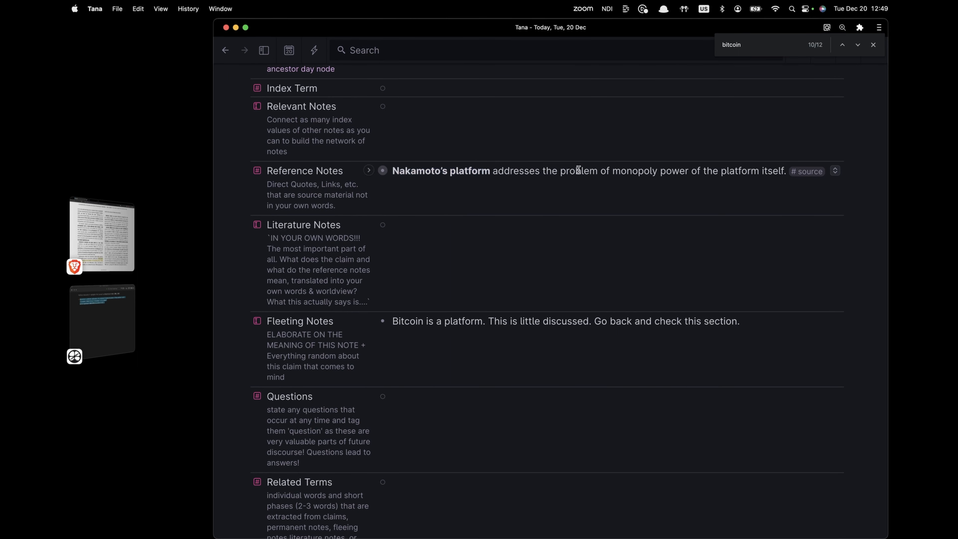
Split the fleeting note after "Bitcoin is a platform." and make the second entry begin "This claim is little discussed.".
{"action": "scroll", "coordinate": [611, 235], "scroll_direction": "up", "scroll_amount": 3}
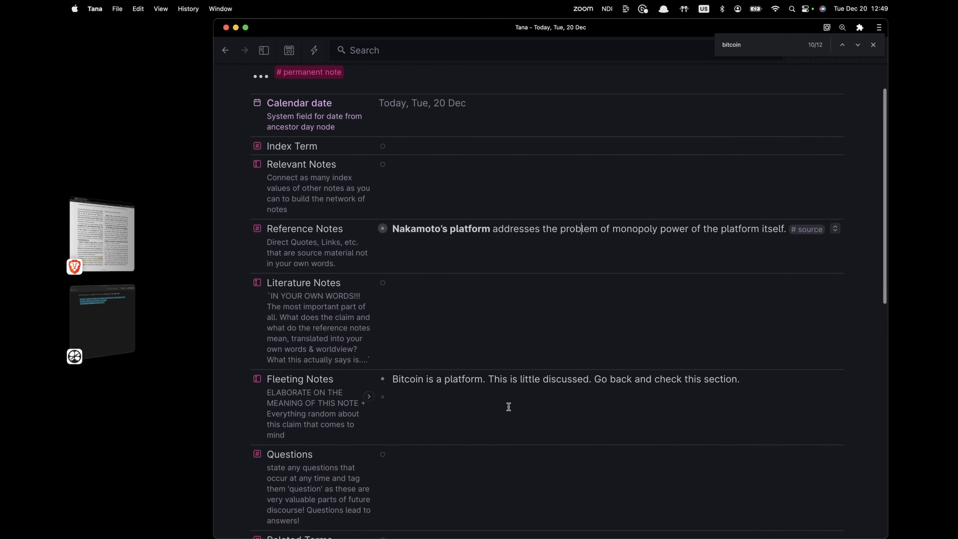
{"action": "left_click", "coordinate": [485, 379]}
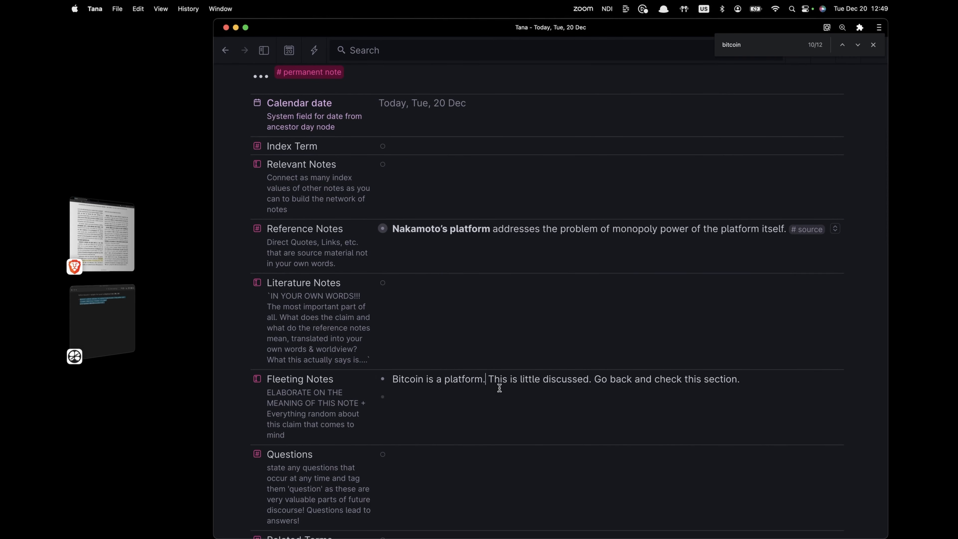
{"action": "key", "text": "BackSpace"}
{"action": "key", "text": "Return"}
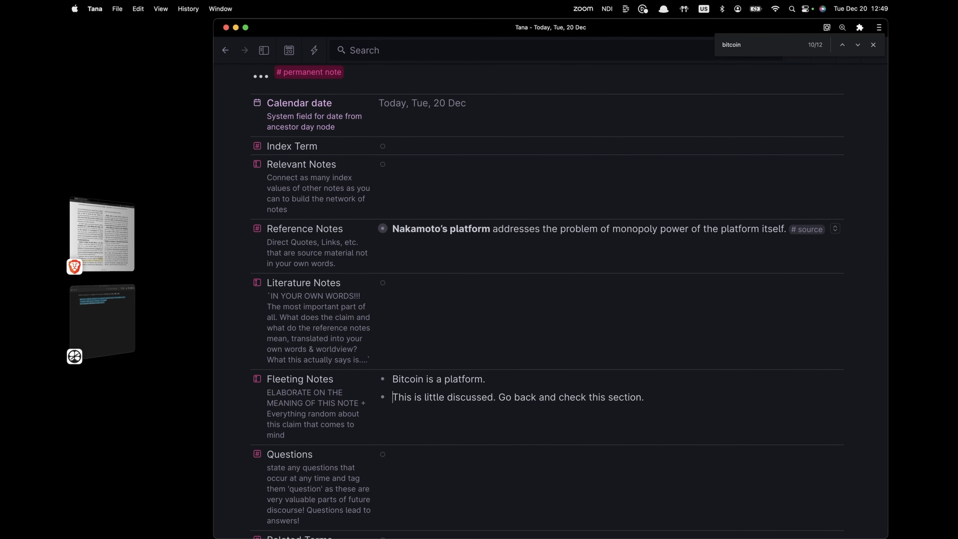
{"action": "type", "text": "clai"}
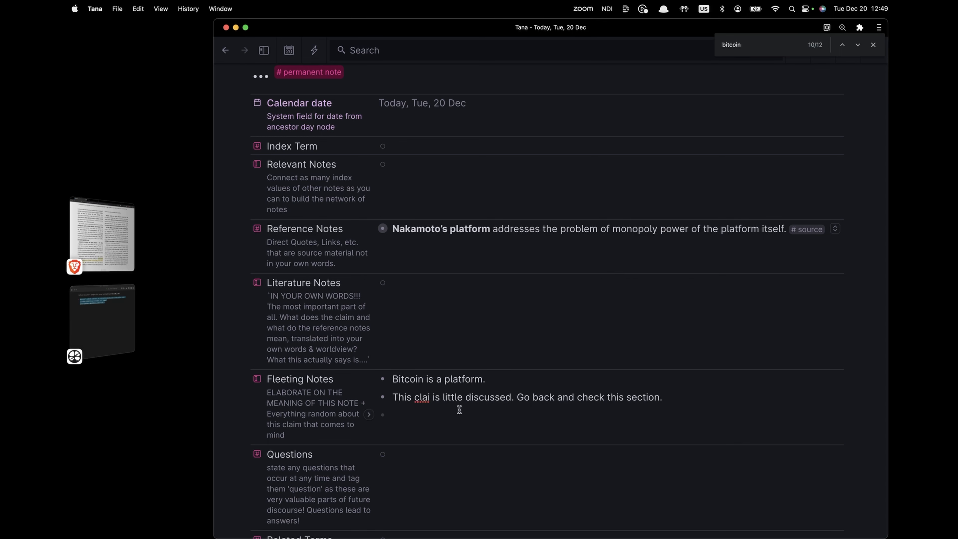
{"action": "type", "text": "m"}
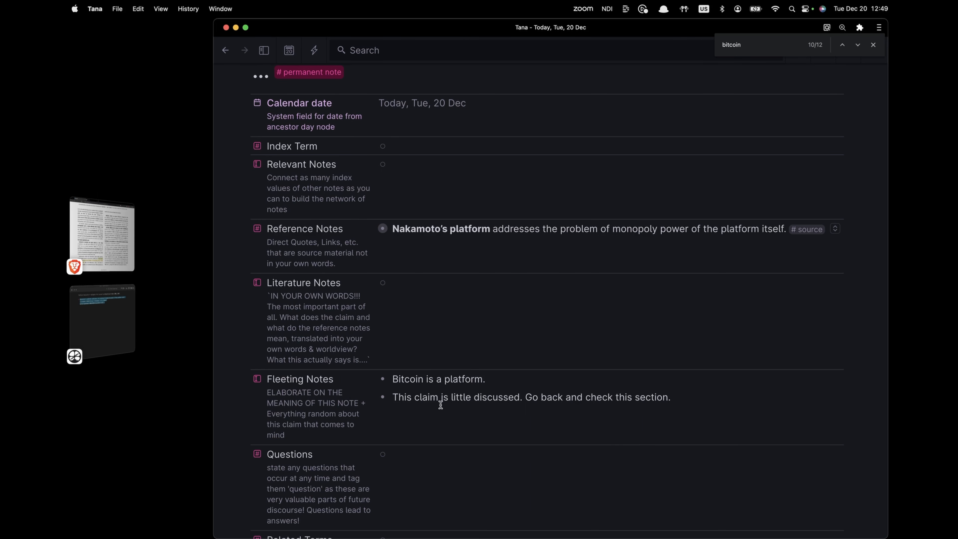
Add a reference to the term Bitcoin Virus in the Relevant Notes field.
{"action": "scroll", "coordinate": [424, 284], "scroll_direction": "up", "scroll_amount": 1}
{"action": "left_click", "coordinate": [442, 177]}
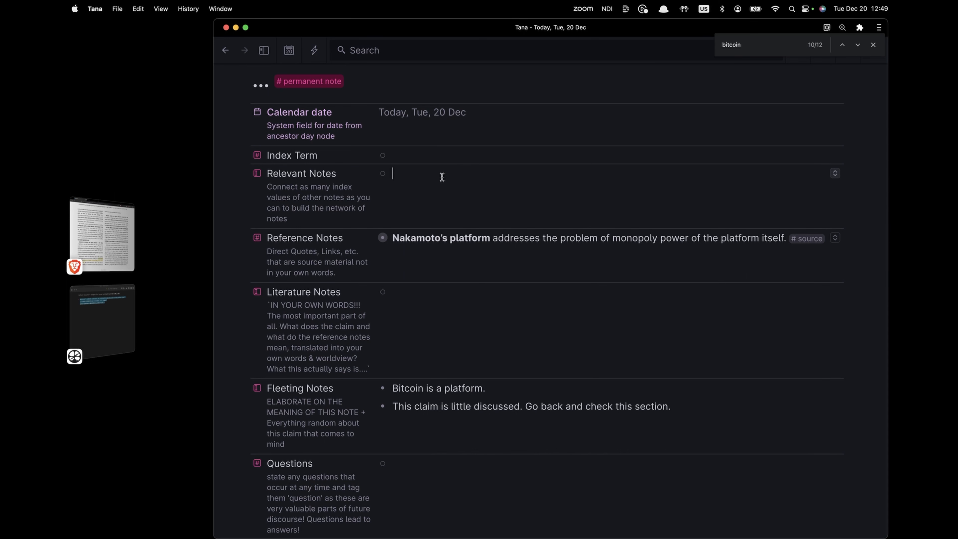
{"action": "type", "text": "@bit"}
{"action": "key", "text": "Down"}
{"action": "key", "text": "Up"}
{"action": "key", "text": "Return"}
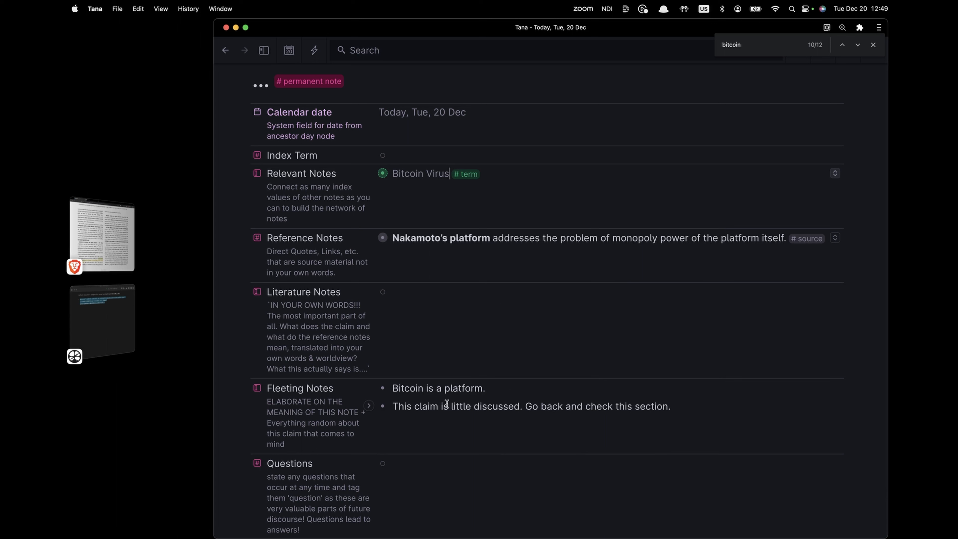
Delete "Go back and check this section." from the second Fleeting Notes entry.
{"action": "left_click", "coordinate": [531, 408]}
{"action": "left_click", "coordinate": [684, 407]}
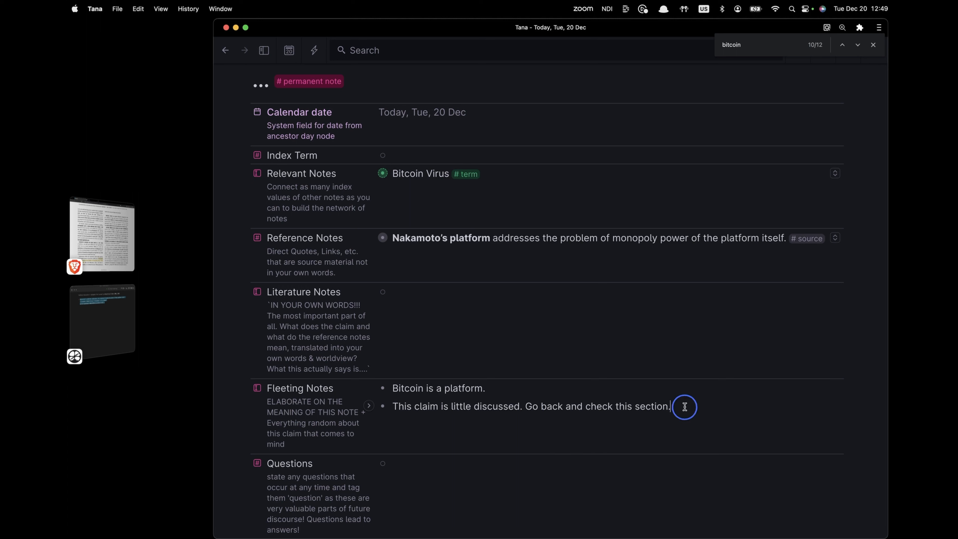
{"action": "left_click", "coordinate": [526, 407], "text": "shift"}
{"action": "key", "text": "BackSpace"}
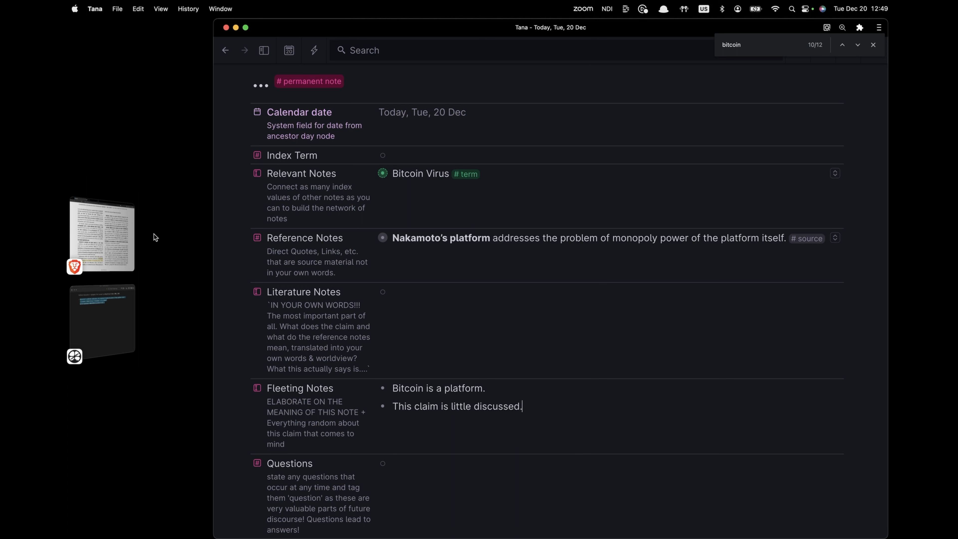
Switch to the Brave browser and check the nakamoto highlight search in Readwise.
{"action": "left_click", "coordinate": [97, 233]}
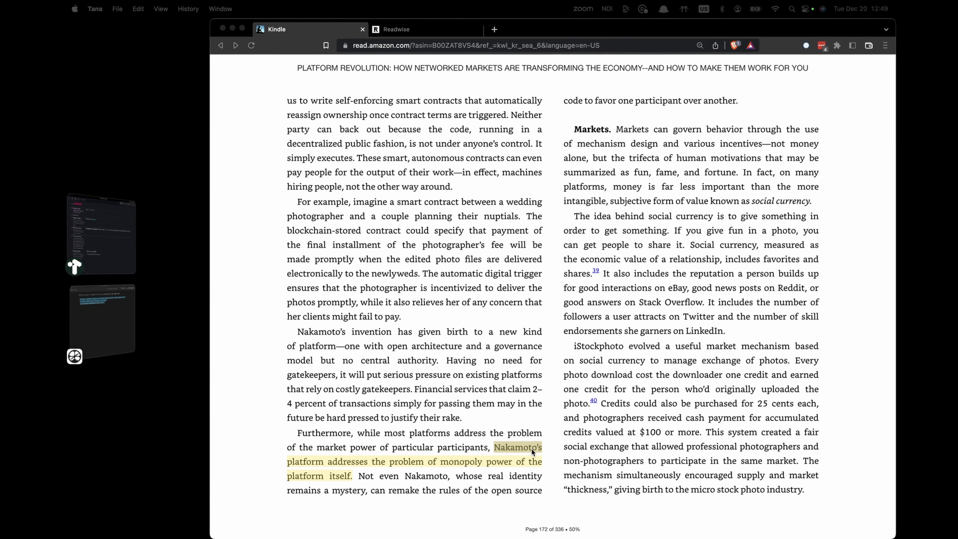
{"action": "key", "text": "ctrl+Tab"}
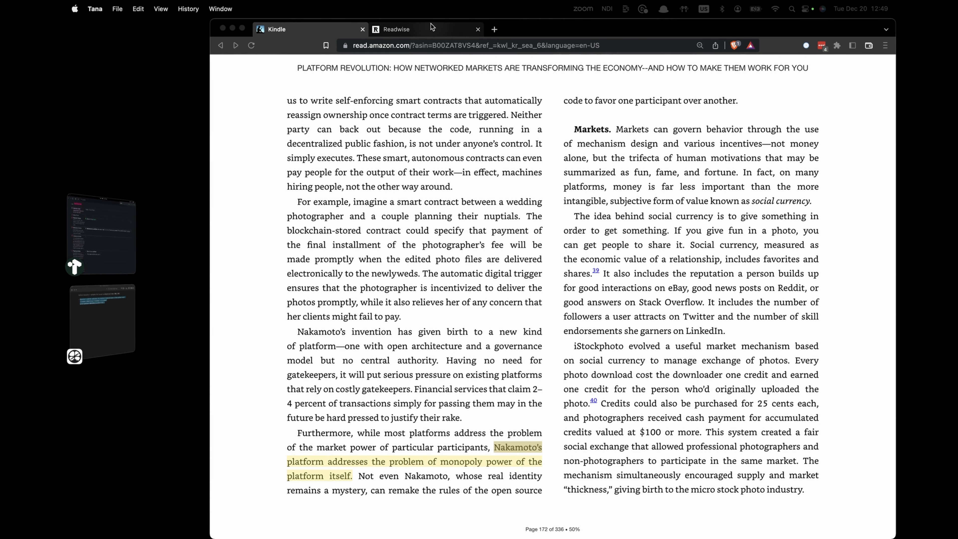
{"action": "left_click", "coordinate": [793, 111]}
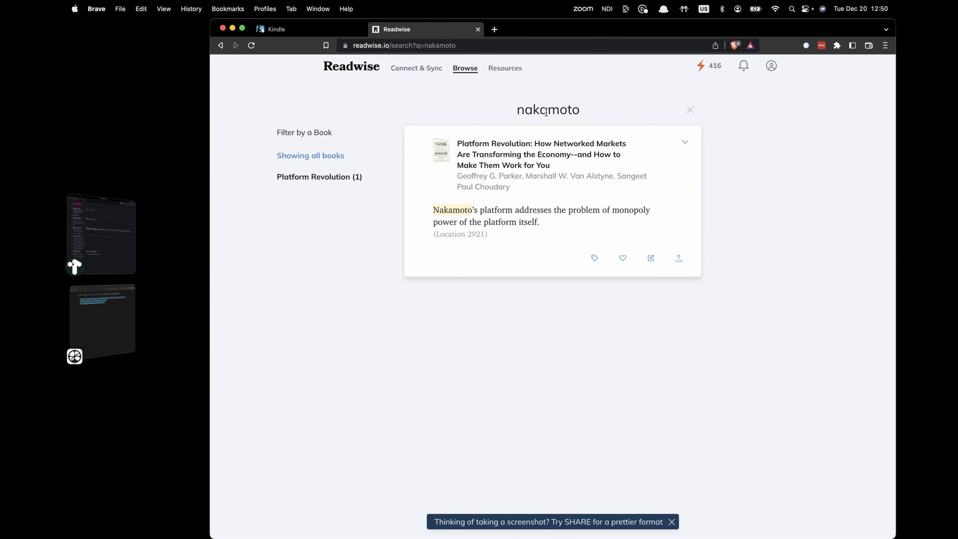
Find the page 172 paragraph on Nakamoto's invention through the Kindle book search for nakamoto and highlight it in yellow.
{"action": "left_click", "coordinate": [285, 29]}
{"action": "left_click", "coordinate": [809, 68]}
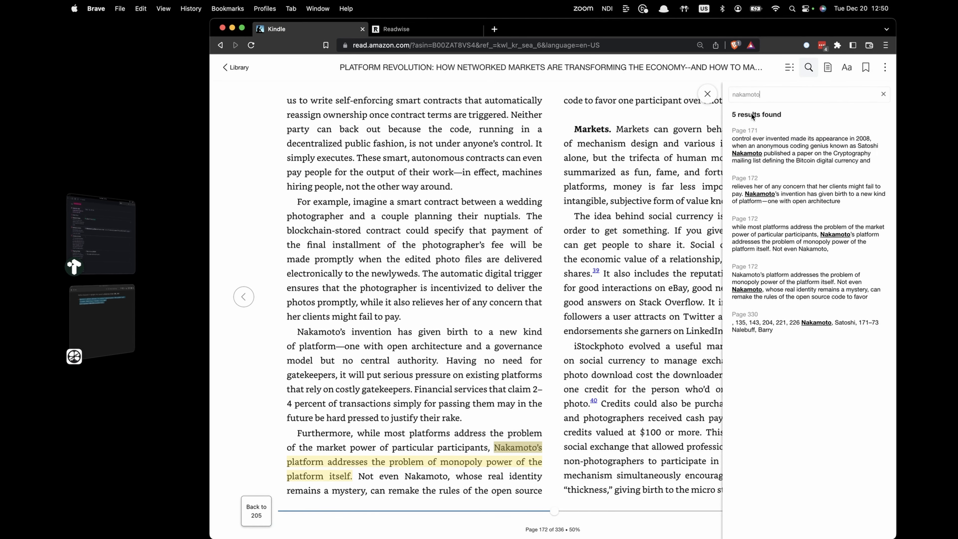
{"action": "left_click", "coordinate": [797, 150]}
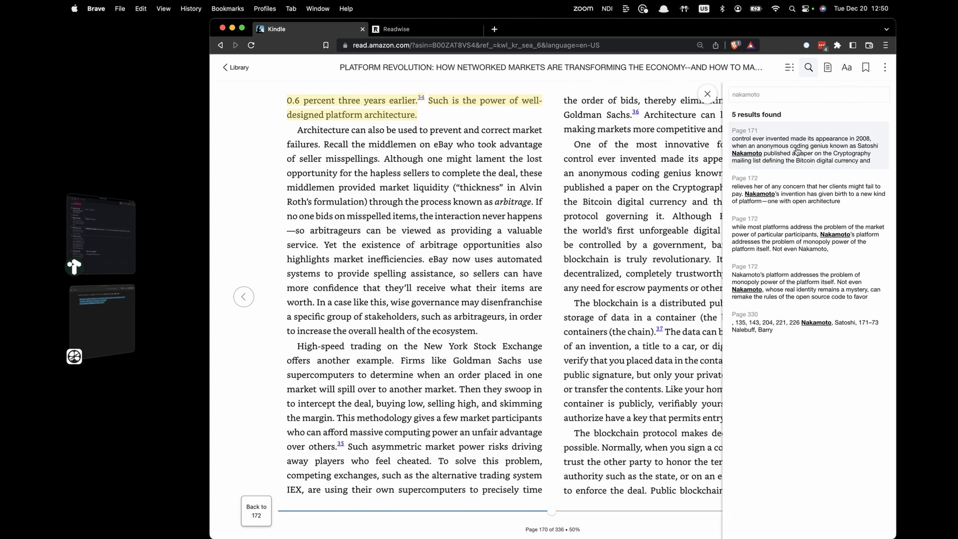
{"action": "left_click", "coordinate": [800, 201]}
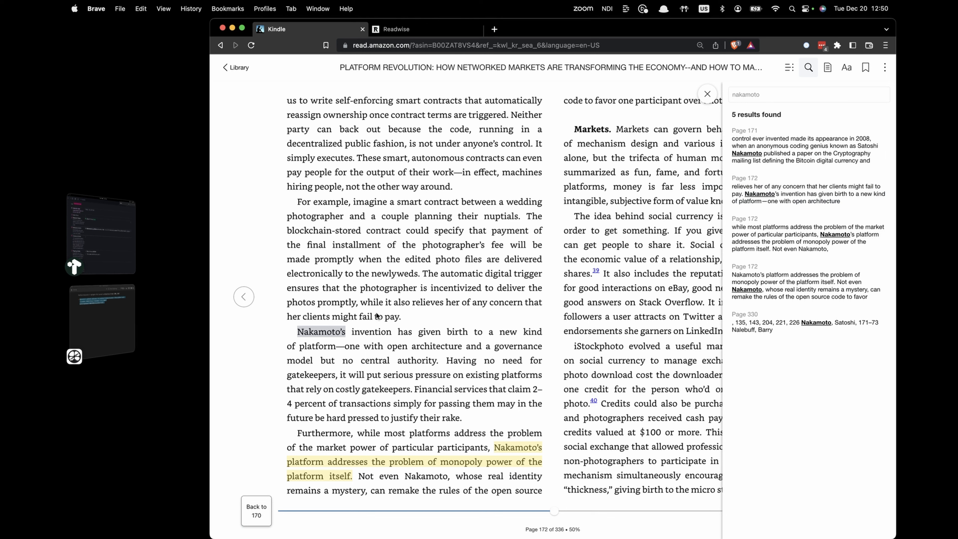
{"action": "left_click_drag", "start_coordinate": [302, 332], "coordinate": [462, 417]}
{"action": "left_click", "coordinate": [422, 439]}
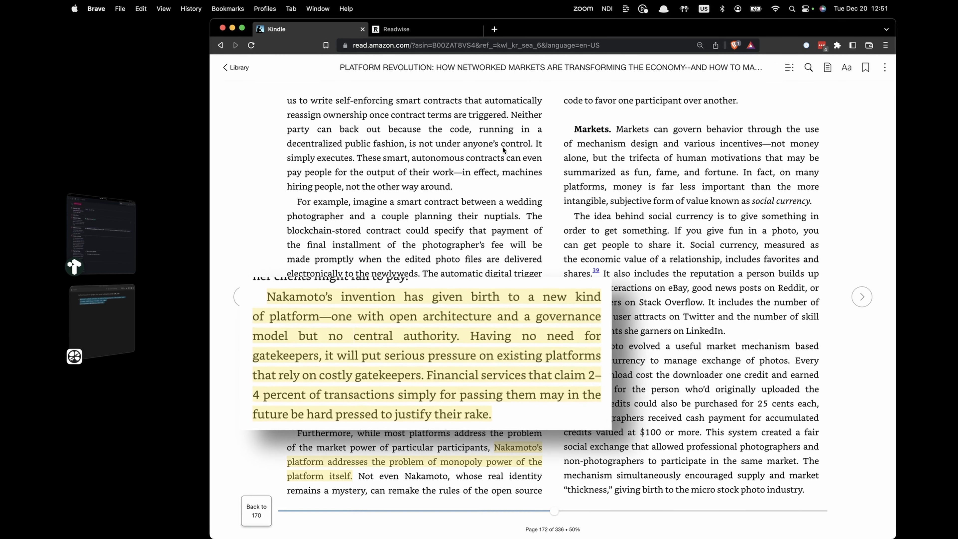
Go to the book's other page 172 nakamoto result, close the search, and bring up the options of the Nakamoto's invention highlight.
{"action": "left_click", "coordinate": [809, 68]}
{"action": "left_click", "coordinate": [798, 242]}
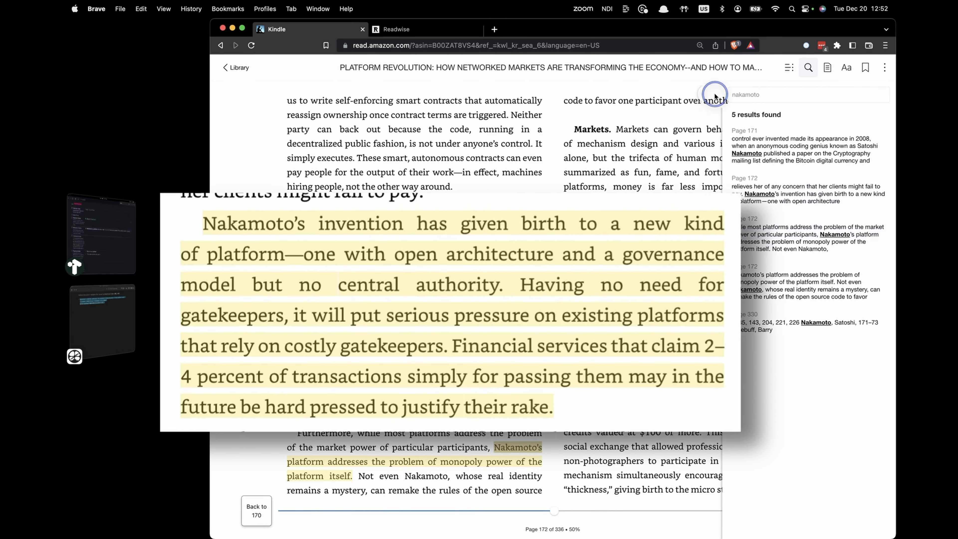
{"action": "left_click", "coordinate": [708, 94]}
{"action": "right_click", "coordinate": [446, 363]}
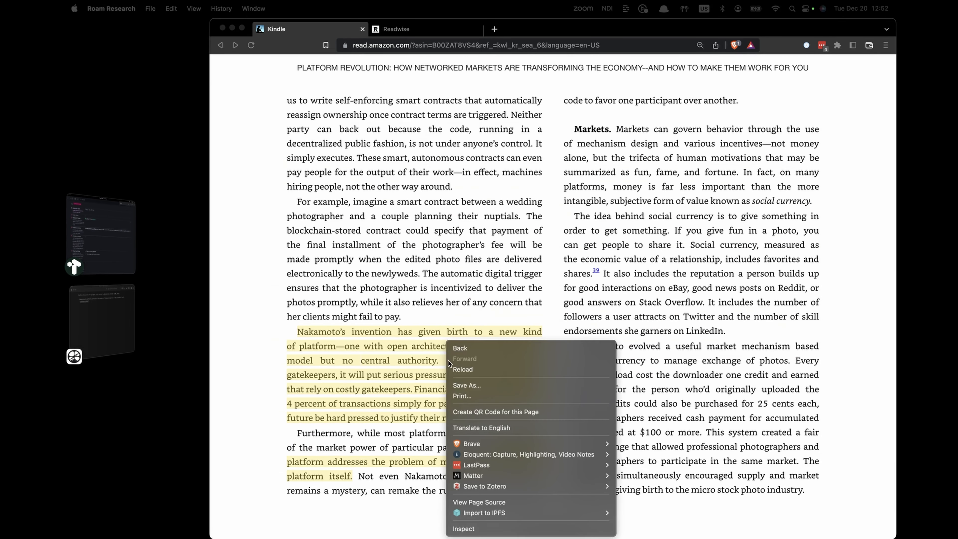
{"action": "left_click", "coordinate": [435, 405]}
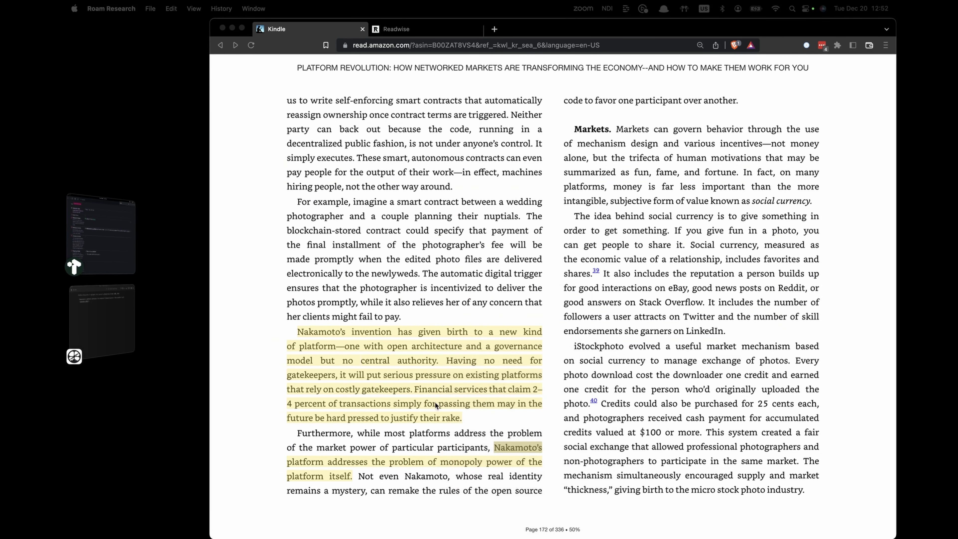
{"action": "left_click", "coordinate": [460, 419]}
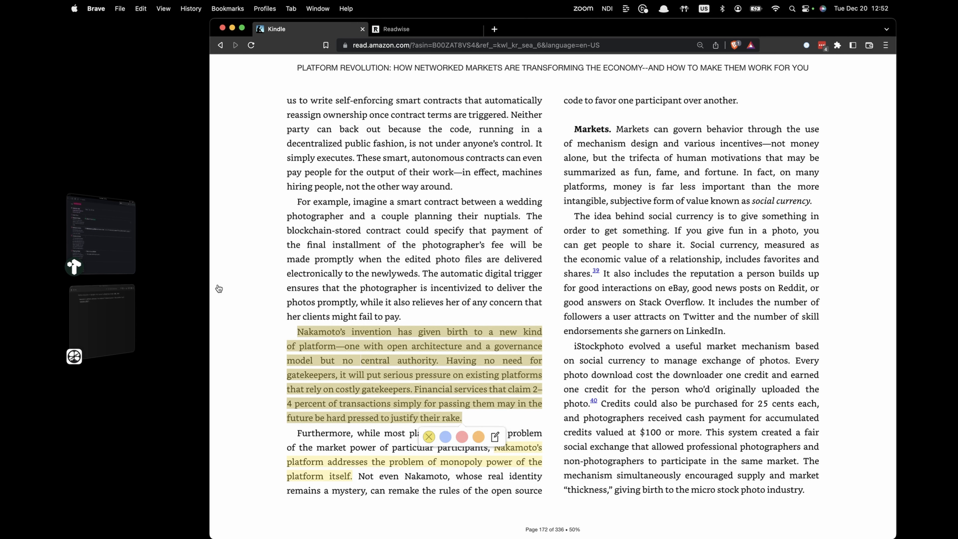
Switch to Tana, cut the Platform Revolution citation out of Reference Notes, and tag the Nakamoto's invention quote as source.
{"action": "left_click", "coordinate": [108, 248]}
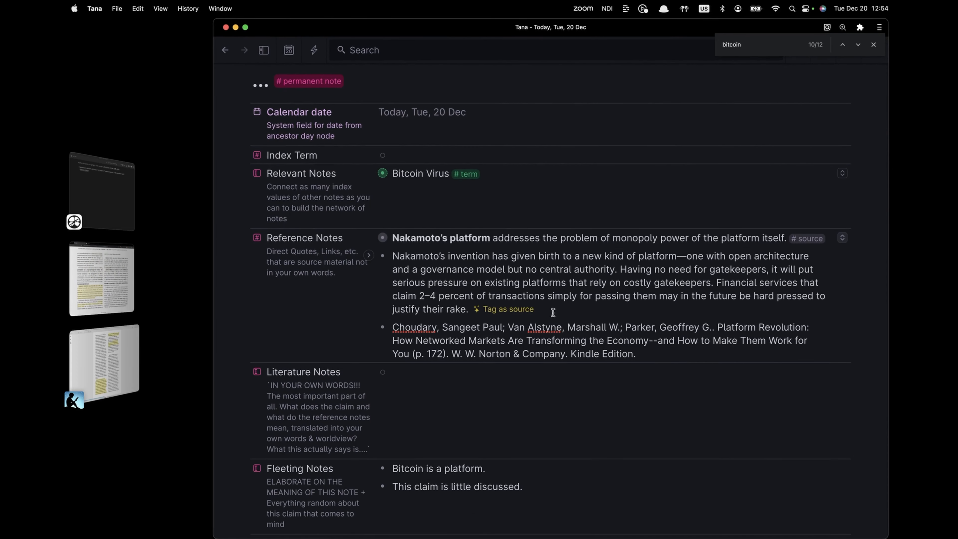
{"action": "triple_click", "coordinate": [576, 349]}
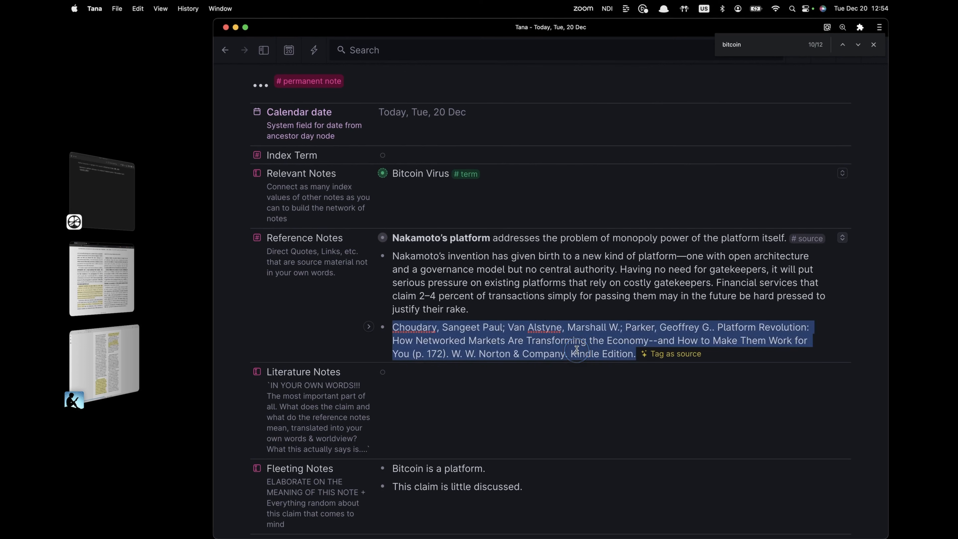
{"action": "key", "text": "BackSpace"}
{"action": "left_click", "coordinate": [537, 311]}
{"action": "left_click", "coordinate": [537, 312]}
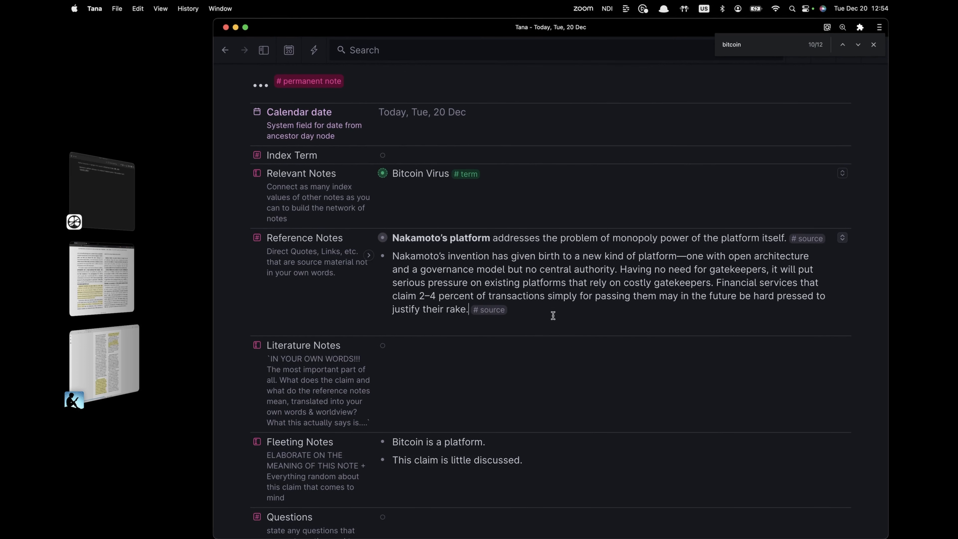
Expand the Nakamoto's invention quote and place the cut Platform Revolution p. 172 citation in its URL field.
{"action": "key", "text": "super+Down"}
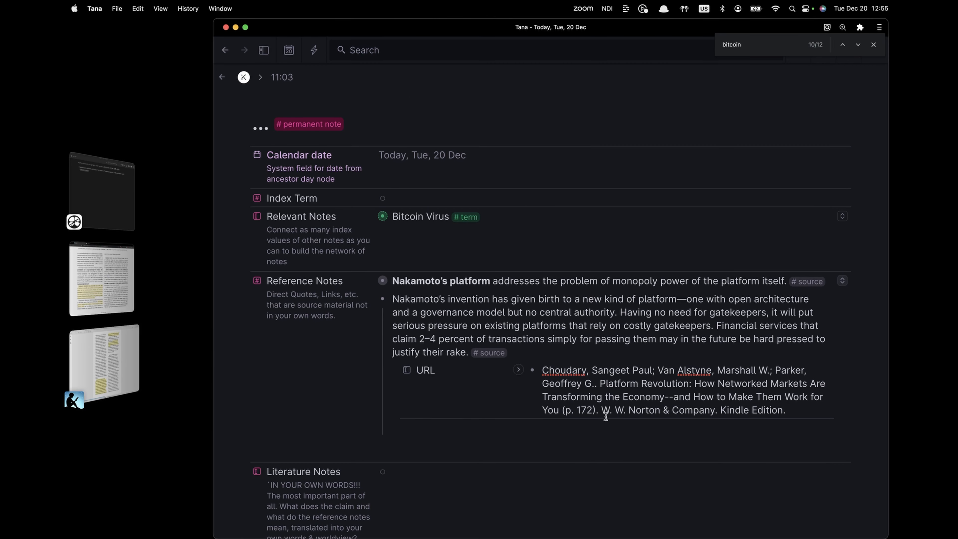
{"action": "triple_click", "coordinate": [679, 395]}
{"action": "left_click", "coordinate": [634, 339]}
{"action": "scroll", "coordinate": [435, 412], "scroll_direction": "down", "scroll_amount": 3}
{"action": "scroll", "coordinate": [435, 413], "scroll_direction": "down", "scroll_amount": 1}
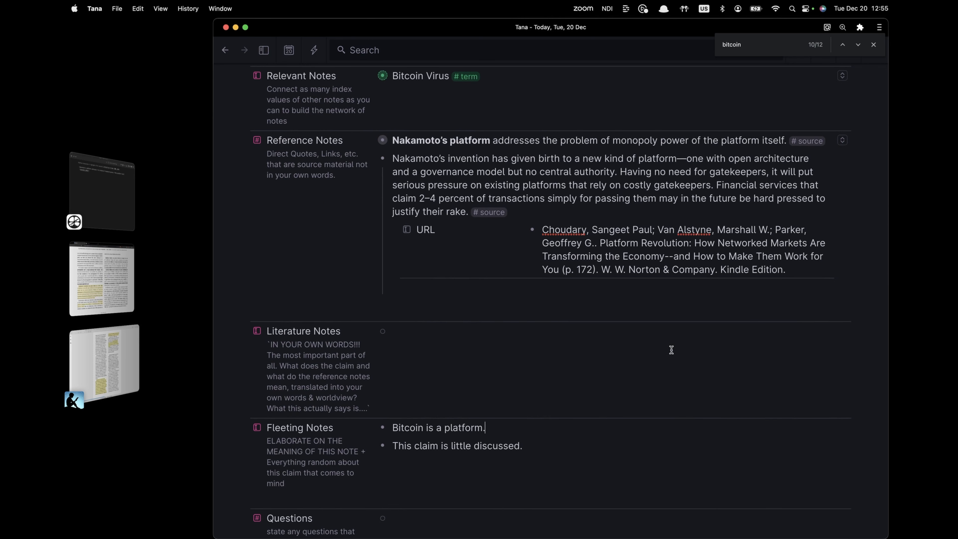
{"action": "scroll", "coordinate": [670, 349], "scroll_direction": "up", "scroll_amount": 2}
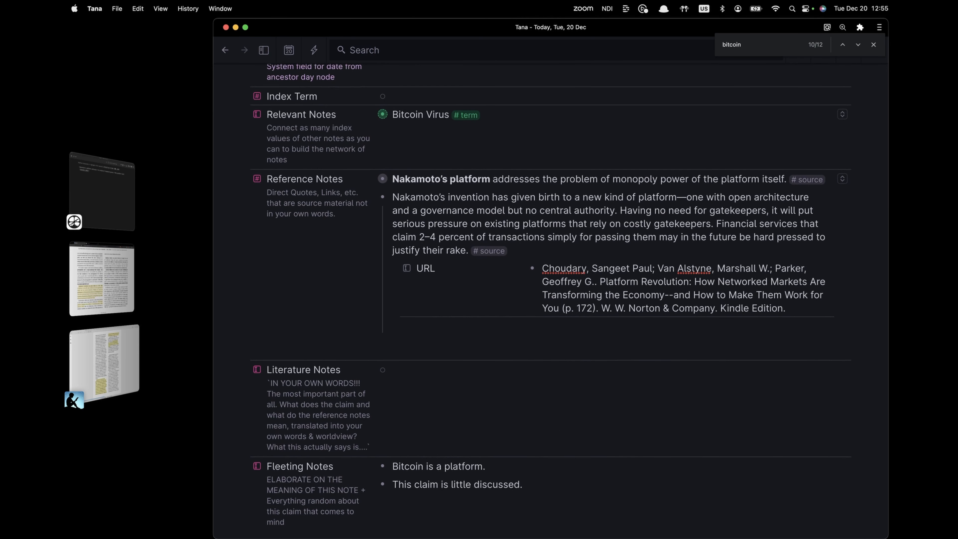
{"action": "scroll", "coordinate": [569, 300], "scroll_direction": "down", "scroll_amount": 3}
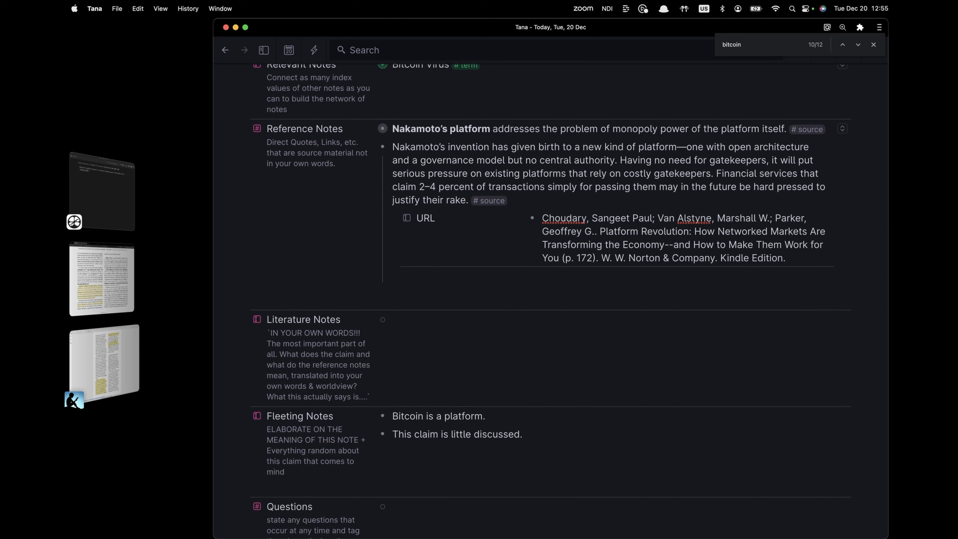
Add the fleeting note "Bitcoin as a platform that is open and using a decentralized governance model is a protoDAO".
{"action": "key", "text": "Return"}
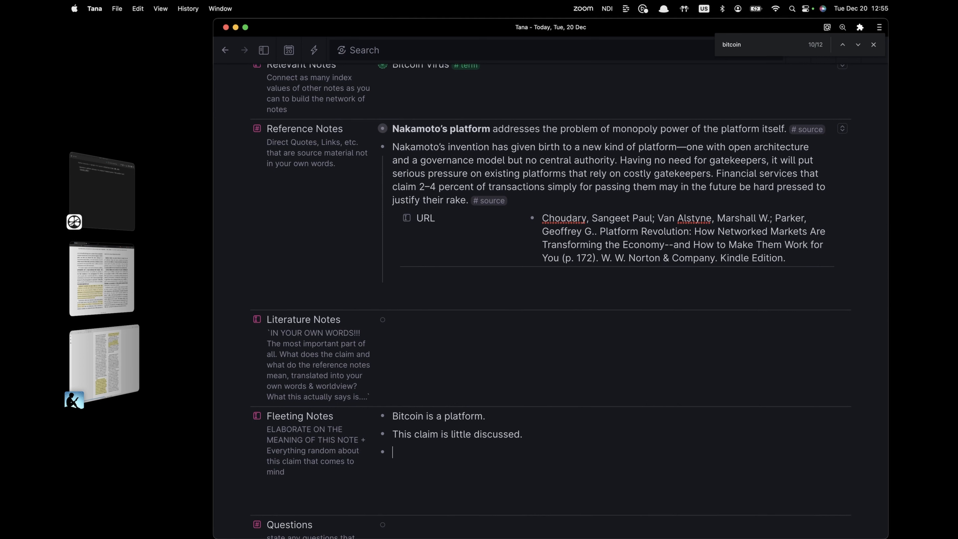
{"action": "type", "text": "Bitoioin as a platform that is open "}
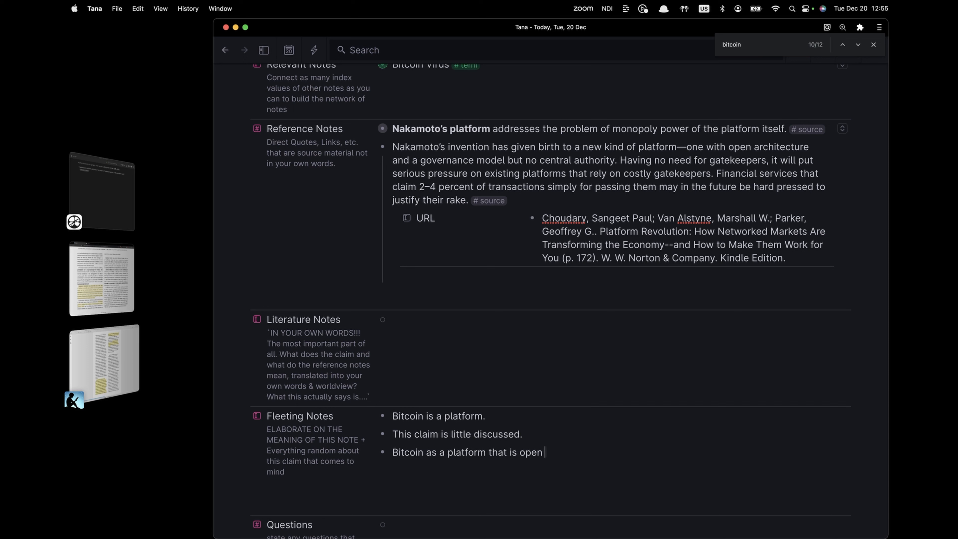
{"action": "type", "text": "and using a decentralized govern"}
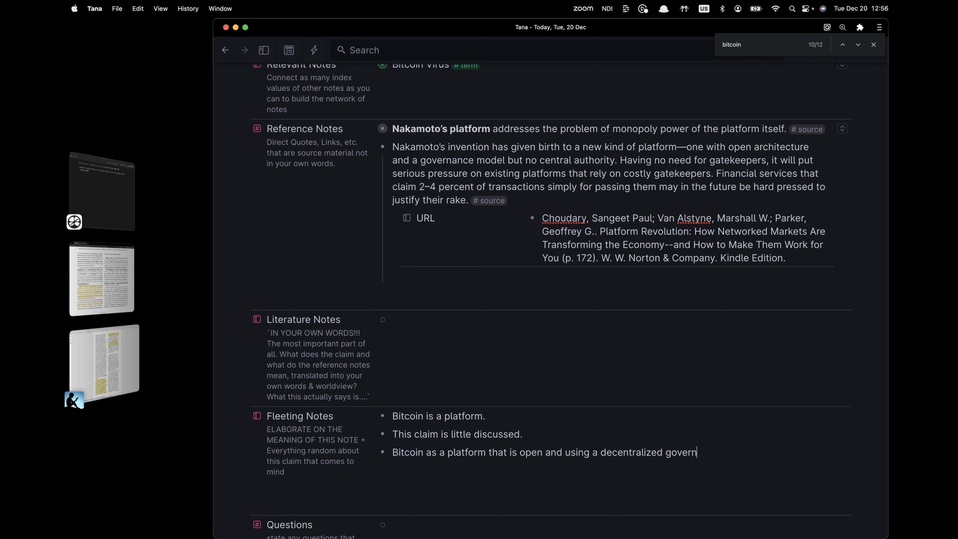
{"action": "type", "text": "ance model is a prot"}
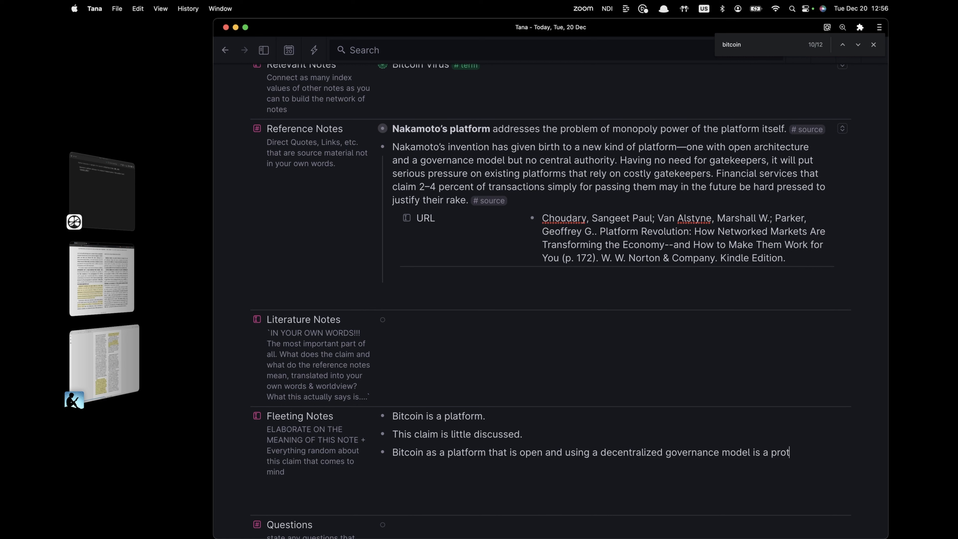
{"action": "type", "text": "oDAO"}
{"action": "key", "text": "Return"}
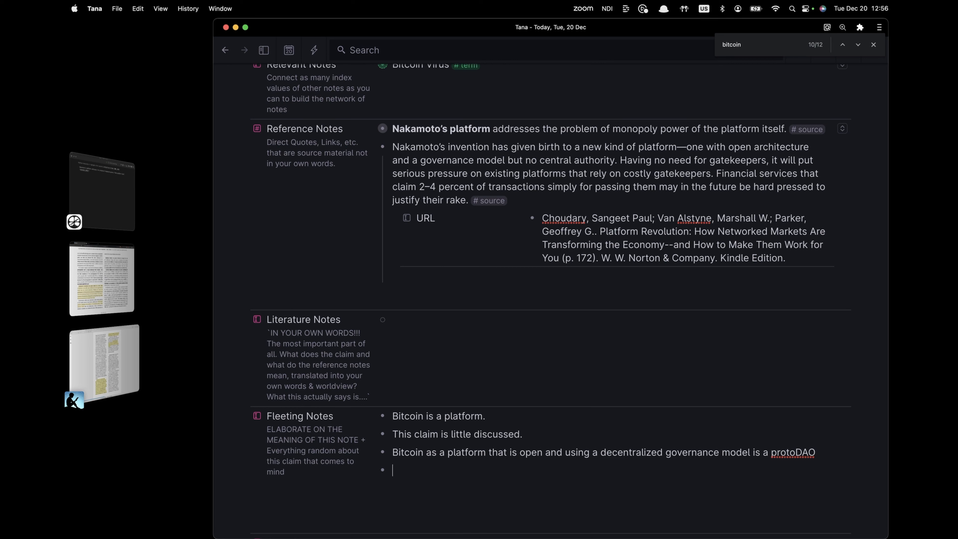
Add the fleeting note "Bitcoin has no need for a gatekeeper. Gatekeeper in this context is otherwise known centralization".
{"action": "type", "text": "Bitcoing has"}
{"action": "key", "text": "BackSpace"}
{"action": "type", "text": "has no need for a gate"}
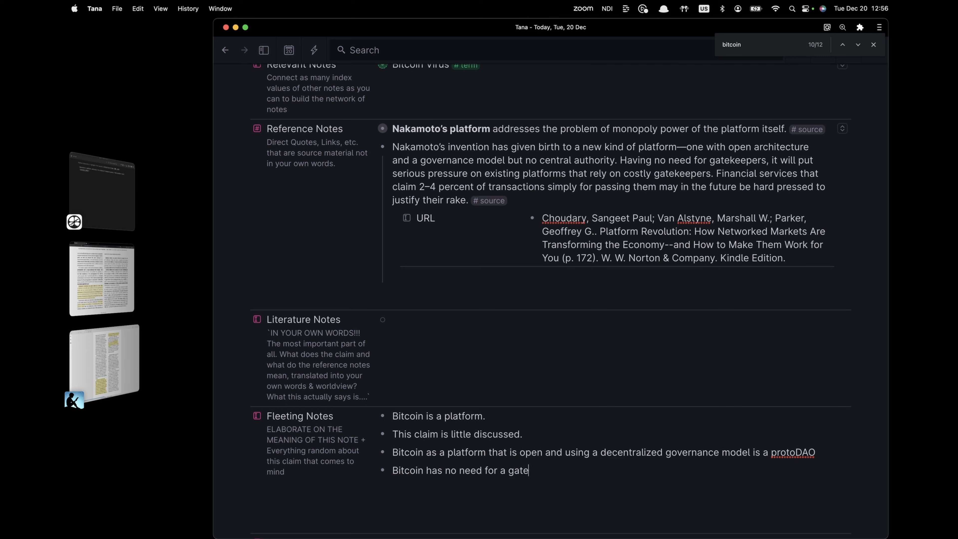
{"action": "type", "text": "ck"}
{"action": "key", "text": "BackSpace"}
{"action": "key", "text": "BackSpace"}
{"action": "type", "text": "keeper. Gatekeeper in this "}
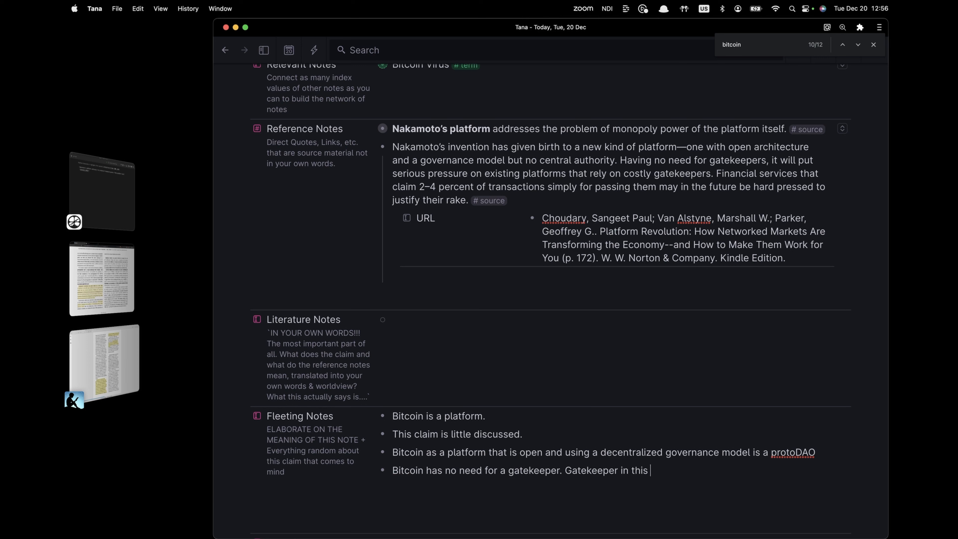
{"action": "type", "text": "context is otherwise "}
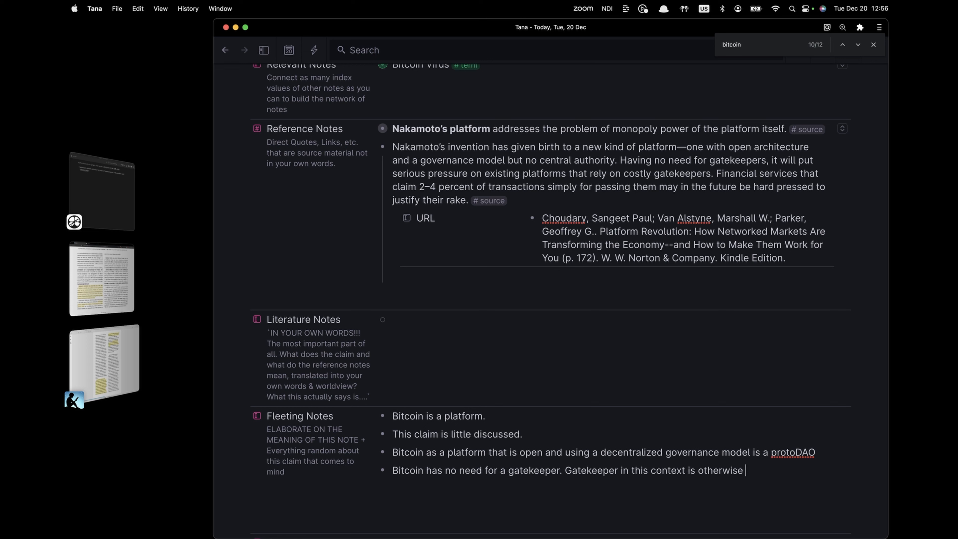
{"action": "type", "text": "knowl cetral"}
{"action": "type", "text": "tralization"}
Extend the gatekeeper note with "Or, a command and control top-down operational model, governance, or decision making.".
{"action": "type", "text": ". Or, a c"}
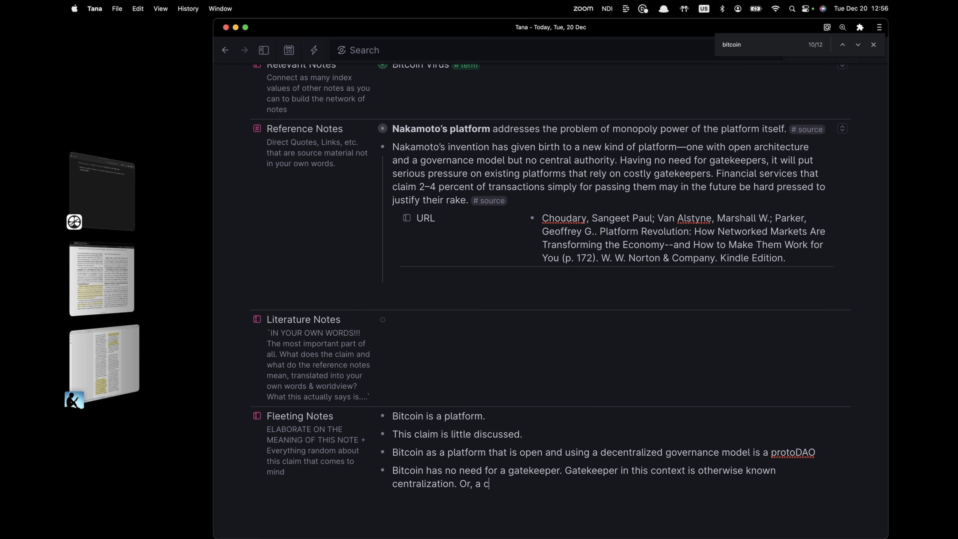
{"action": "type", "text": "ommmnd and control"}
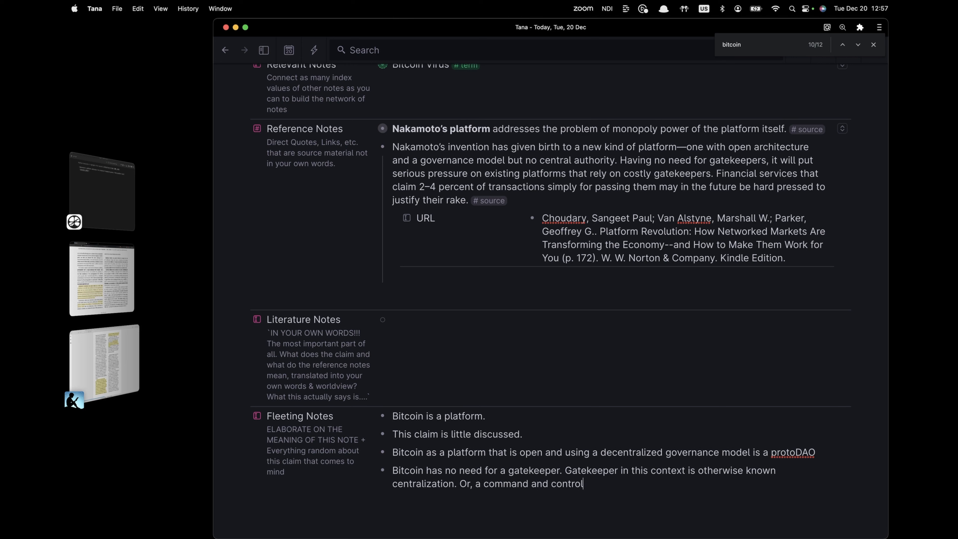
{"action": "type", "text": " top-down operational mo"}
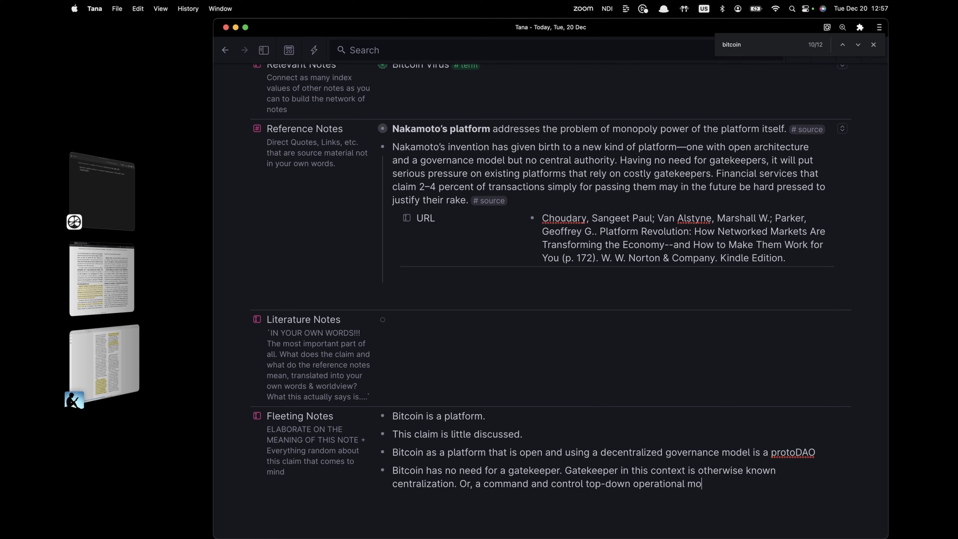
{"action": "type", "text": "del or govern"}
{"action": "key", "text": "alt+BackSpace"}
{"action": "key", "text": "alt+BackSpace"}
{"action": "type", "text": "l, governance, or dec"}
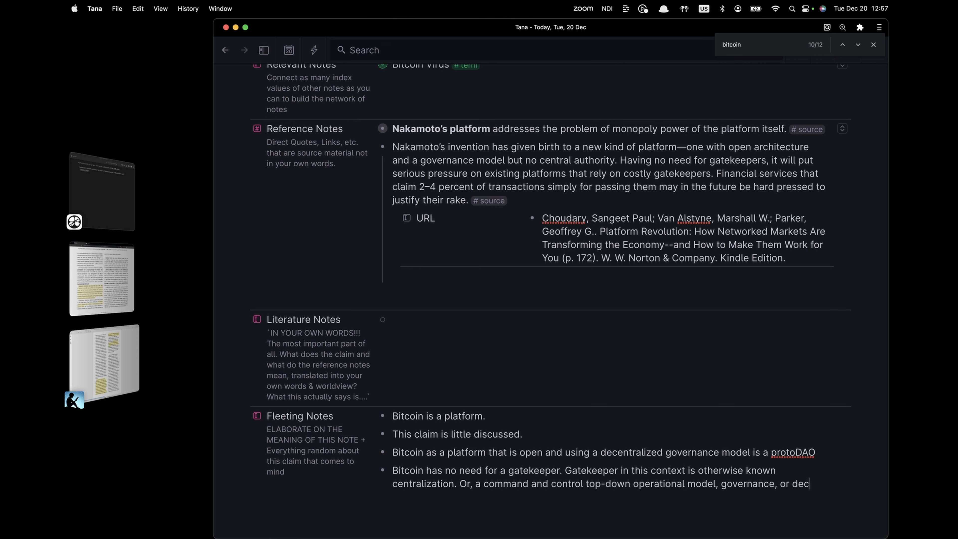
{"action": "type", "text": "ision making."}
{"action": "key", "text": "Return"}
Cut the closing sentence about financial services that claim 2–4 percent of transactions out of the Nakamoto's invention quote.
{"action": "left_click", "coordinate": [716, 152]}
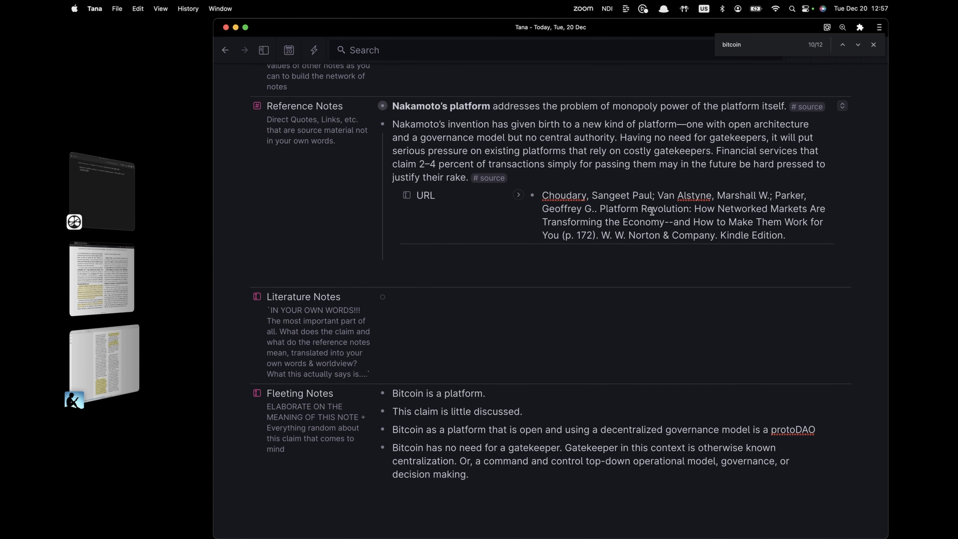
{"action": "left_click", "coordinate": [466, 177], "text": "shift"}
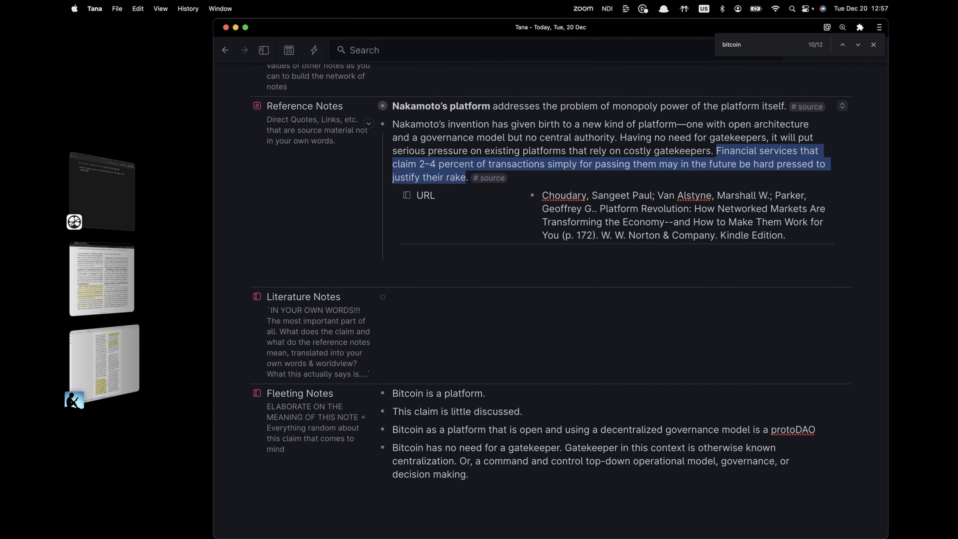
{"action": "key", "text": "super+x"}
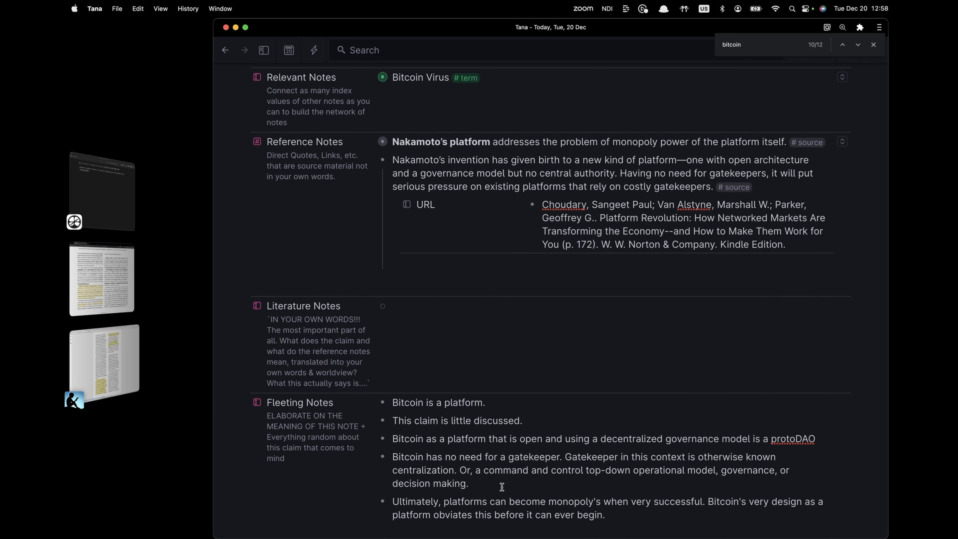
Reword the fleeting note starting with "Ultimately" to say "can become a monopoly" and "Bitcoin's design".
{"action": "scroll", "coordinate": [481, 502], "scroll_direction": "down", "scroll_amount": 3}
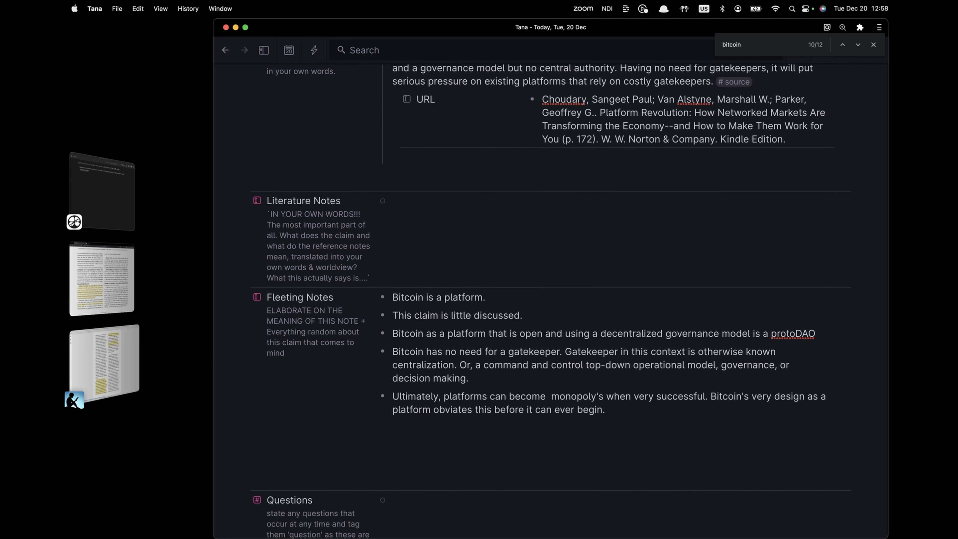
{"action": "type", "text": "a"}
{"action": "left_click", "coordinate": [612, 396]}
{"action": "key", "text": "BackSpace"}
{"action": "key", "text": "BackSpace"}
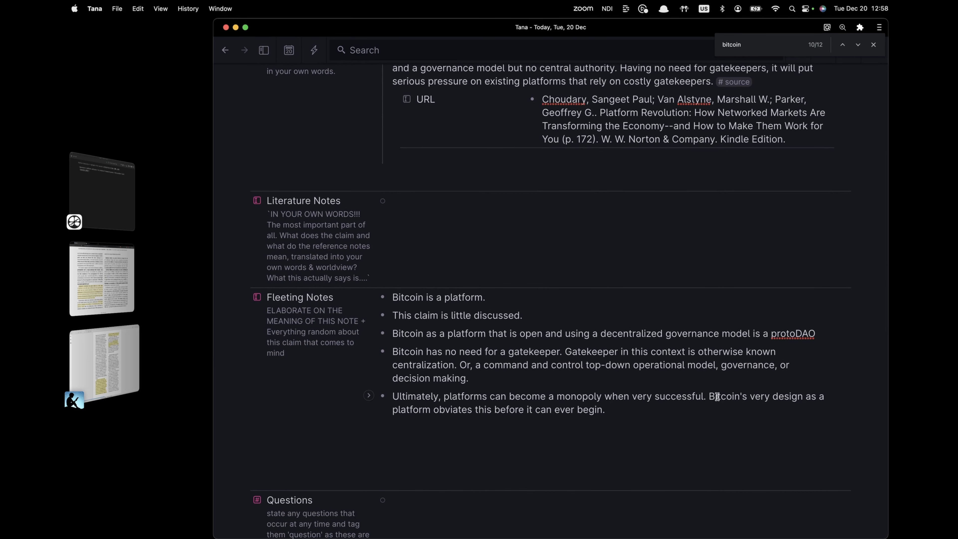
{"action": "left_click", "coordinate": [758, 395]}
{"action": "left_click_drag", "start_coordinate": [749, 395], "coordinate": [773, 395]}
{"action": "key", "text": "BackSpace"}
{"action": "left_click", "coordinate": [617, 427]}
{"action": "key", "text": "Escape"}
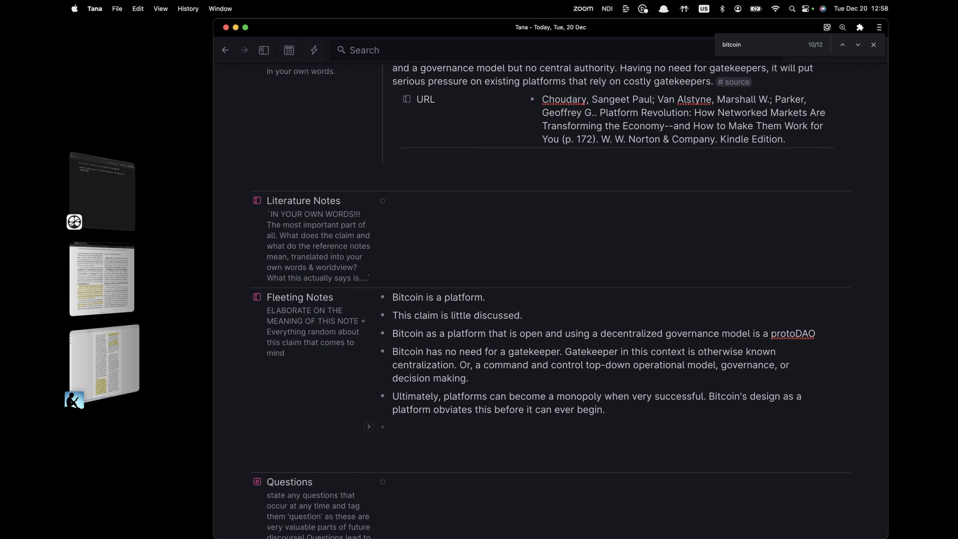
Start a draft above the first fleeting note with "A little discussed detail about Bitcoin is that it is a platform.".
{"action": "scroll", "coordinate": [634, 374], "scroll_direction": "up", "scroll_amount": 1}
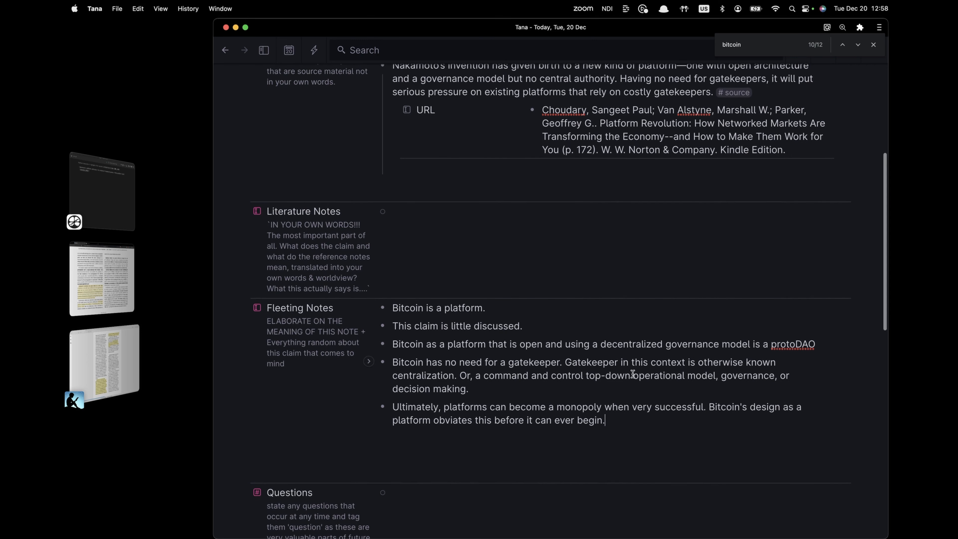
{"action": "left_click", "coordinate": [566, 310]}
{"action": "key", "text": "super+Left"}
{"action": "key", "text": "Return"}
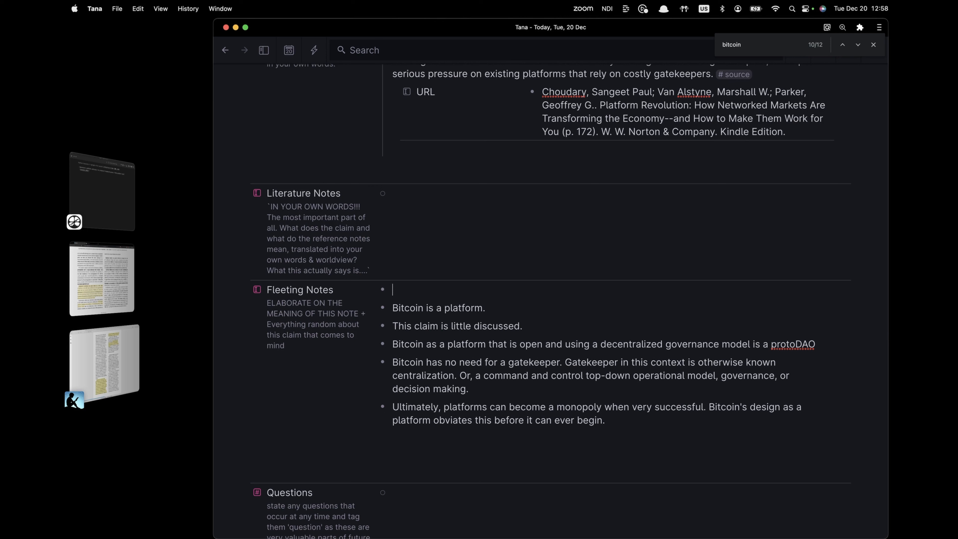
{"action": "type", "text": "DRAFT"}
{"action": "key", "text": "shift+Home"}
{"action": "key", "text": "BackSpace"}
{"action": "type", "text": "A little discussed detail about Bitcoin is that it is a platform."}
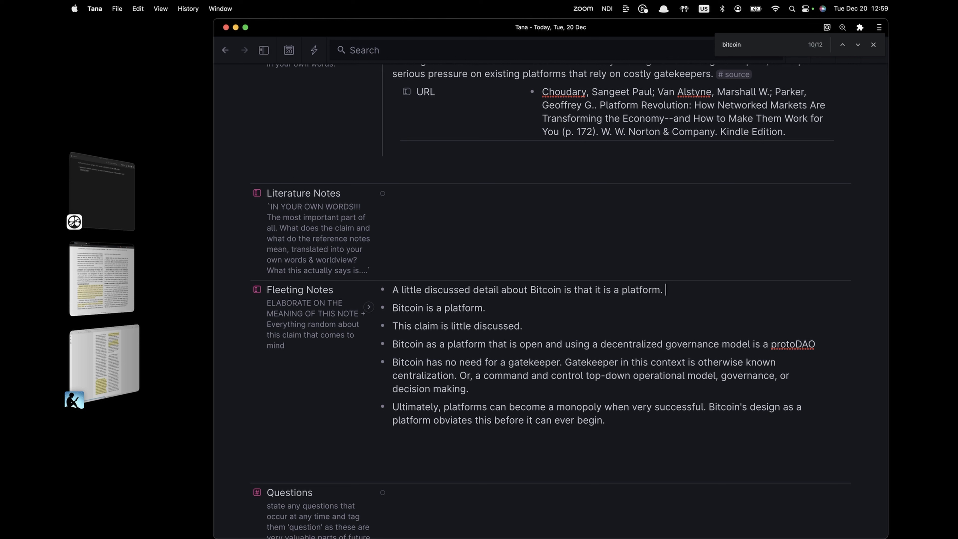
Continue the draft: "It is a decentralized platform that has no need for centralized management or control. It has been this way from the start.".
{"action": "type", "text": "It is a decentralized platform that has no need t"}
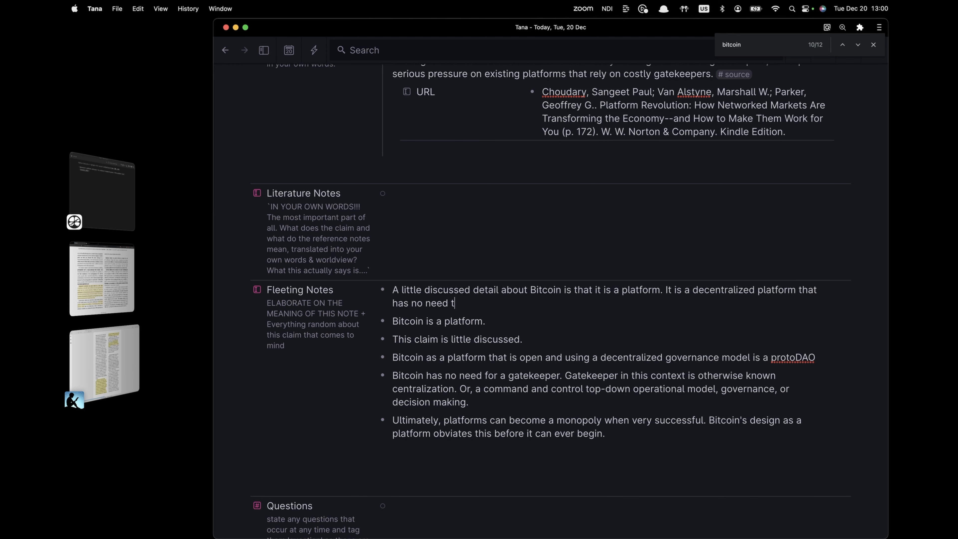
{"action": "key", "text": "BackSpace"}
{"action": "type", "text": "for centralized management or co"}
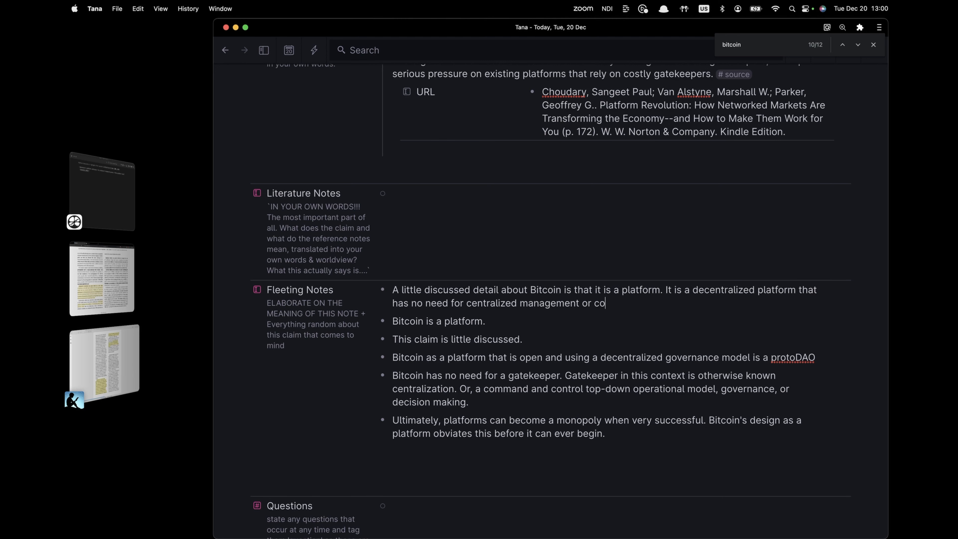
{"action": "type", "text": "ntrol. It has been this way from the start. Bit"}
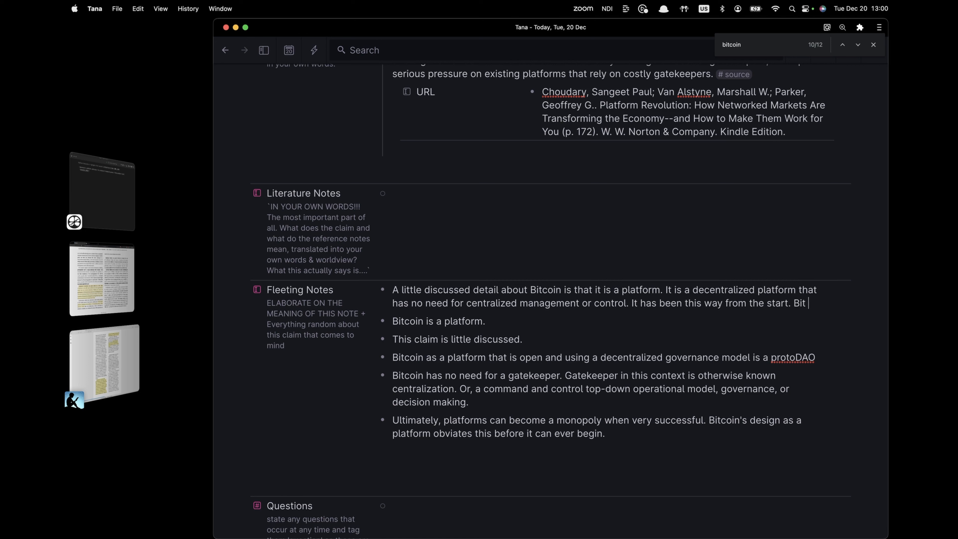
Continue the draft with "Bitcoin has an open governance model as a platform and it has been".
{"action": "key", "text": "BackSpace"}
{"action": "type", "text": "coin"}
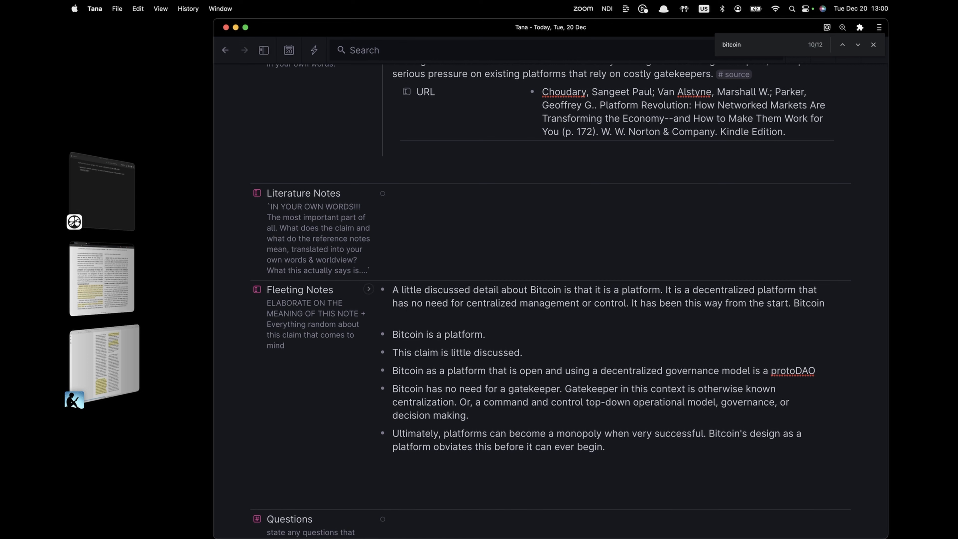
{"action": "type", "text": " has an open governance model as a platform and it has been"}
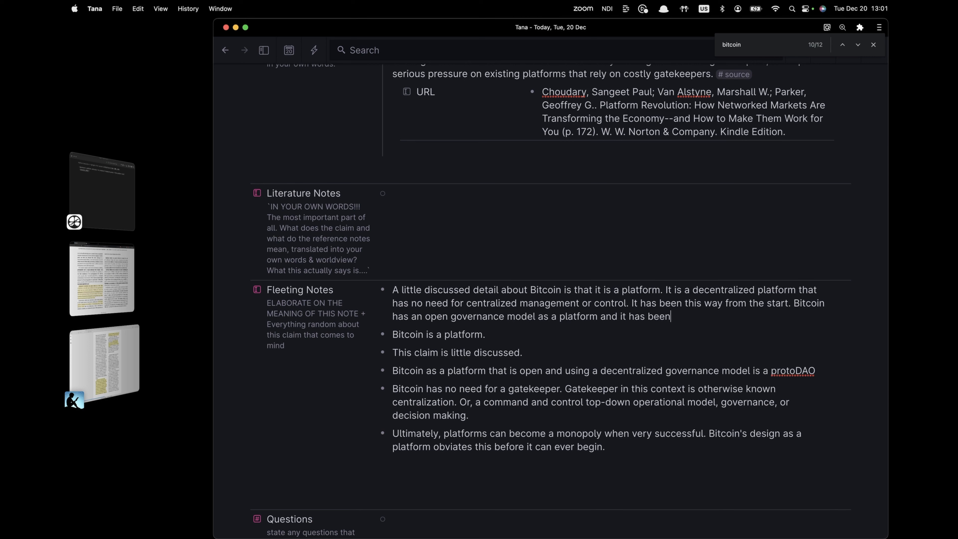
Move "it has been this way from the start" behind the open governance clause and add "This makes it relatively unique.".
{"action": "key", "text": "BackSpace"}
{"action": "key", "text": "BackSpace"}
{"action": "key", "text": "BackSpace"}
{"action": "key", "text": "BackSpace"}
{"action": "key", "text": "BackSpace"}
{"action": "key", "text": "BackSpace"}
{"action": "key", "text": "BackSpace"}
{"action": "left_click_drag", "start_coordinate": [794, 304], "coordinate": [633, 306]}
{"action": "type", "text": "ively uniq"}
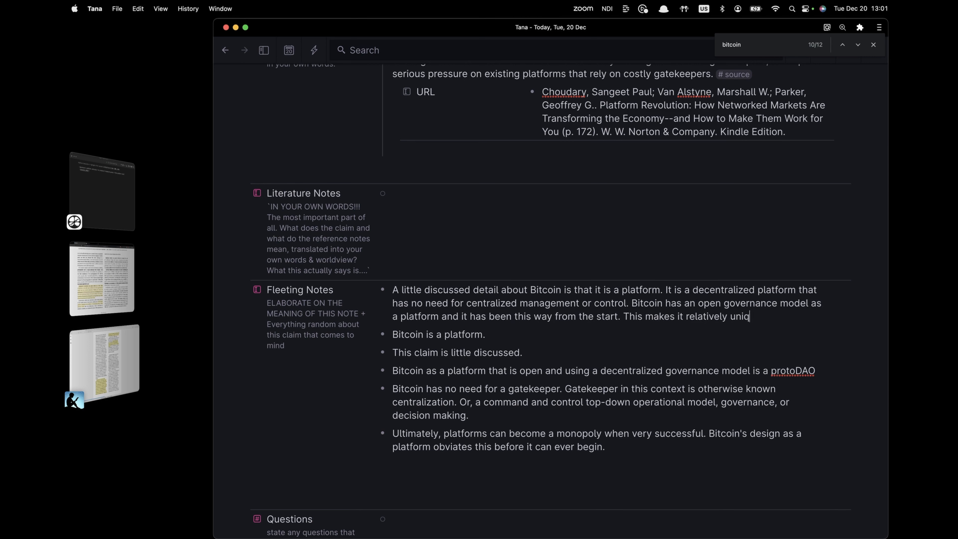
{"action": "type", "text": "ue."}
Remove "a platform" after "open governance model as" and extend the draft's last sentence with "in the world of organizations".
{"action": "key", "text": "super+a"}
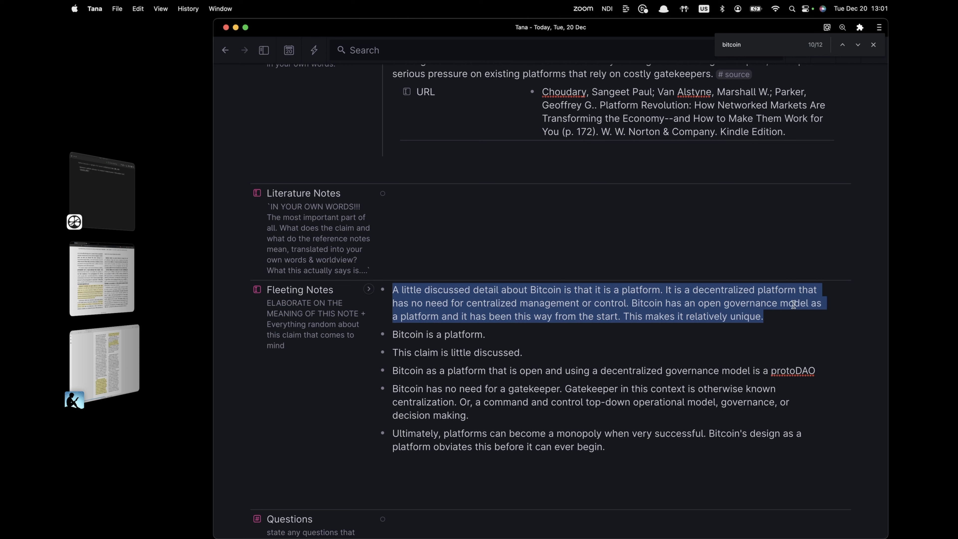
{"action": "key", "text": "super+z"}
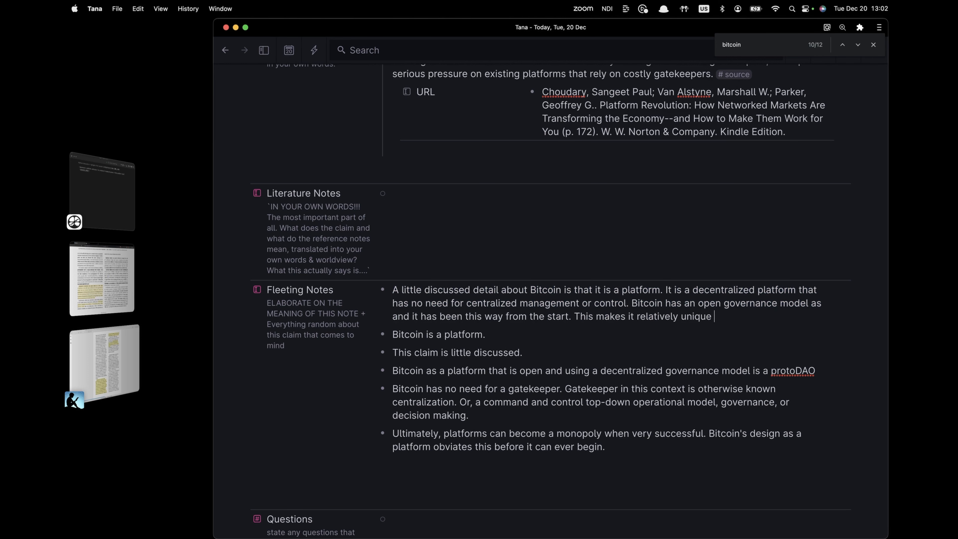
{"action": "type", "text": "in the world of organiz"}
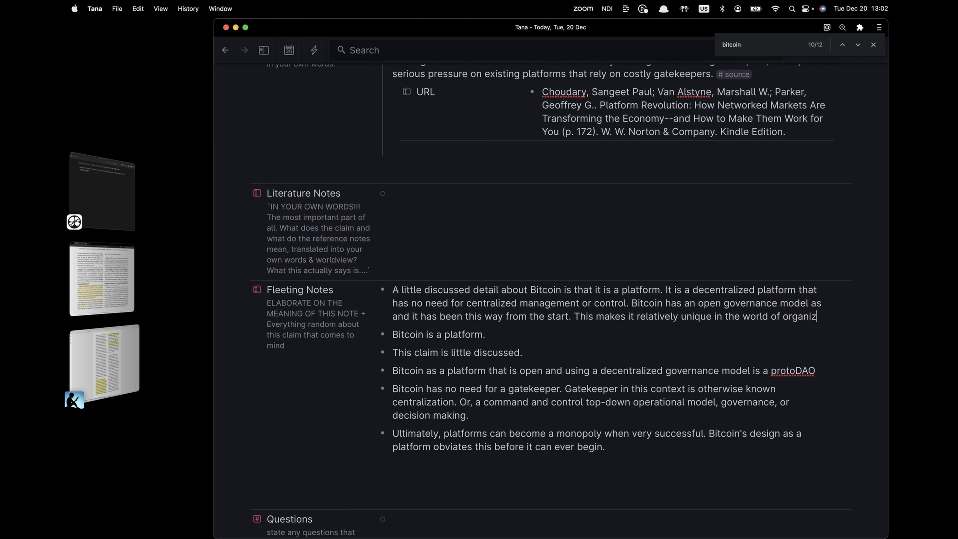
{"action": "type", "text": "ations"}
Cut the drafted paragraph out of Fleeting Notes and paste it as the title of the permanent note.
{"action": "scroll", "coordinate": [393, 264], "scroll_direction": "down", "scroll_amount": 1}
{"action": "left_click_drag", "start_coordinate": [393, 242], "coordinate": [470, 279]}
{"action": "key", "text": "super+x"}
{"action": "scroll", "coordinate": [508, 328], "scroll_direction": "up", "scroll_amount": 8}
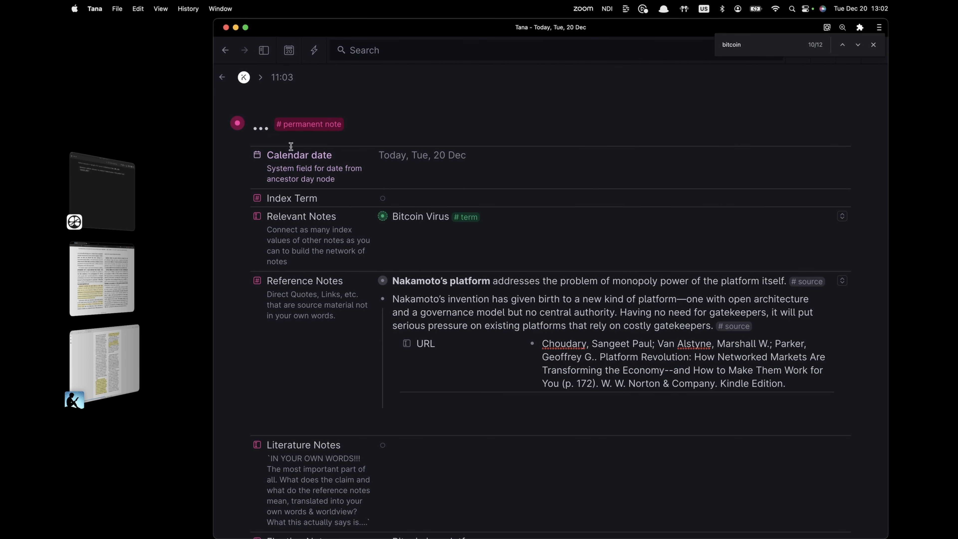
{"action": "left_click", "coordinate": [260, 128]}
{"action": "key", "text": "super+v"}
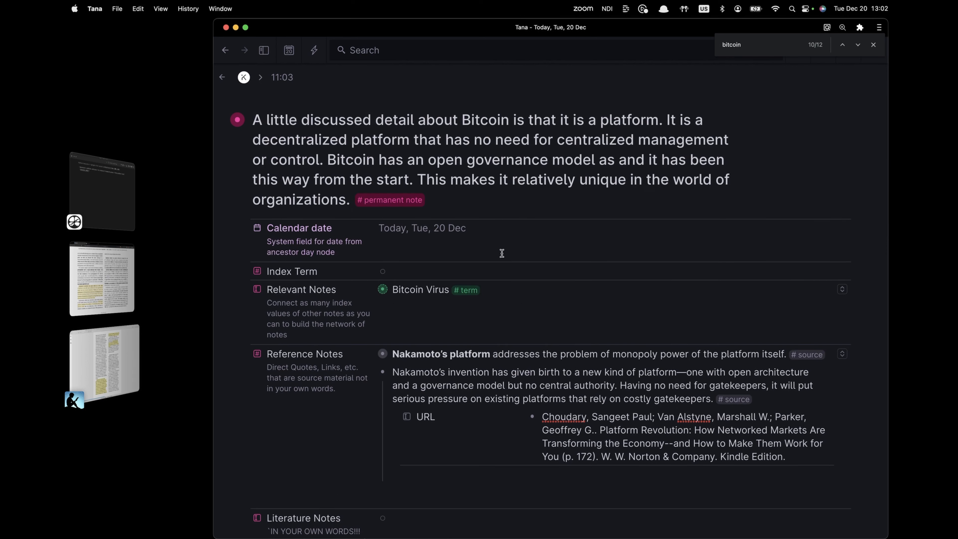
Enter "bitcoin is a platform" as the note's Index Term and choose to create it as a new node.
{"action": "left_click", "coordinate": [477, 274]}
{"action": "type", "text": "bit"}
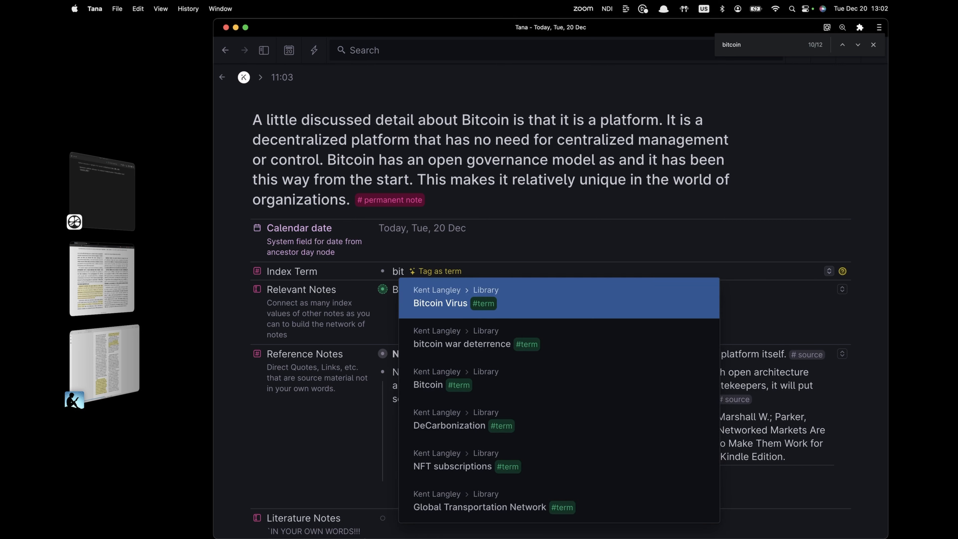
{"action": "type", "text": "coin is a platform"}
{"action": "key", "text": "super+a"}
{"action": "key", "text": "shift+2"}
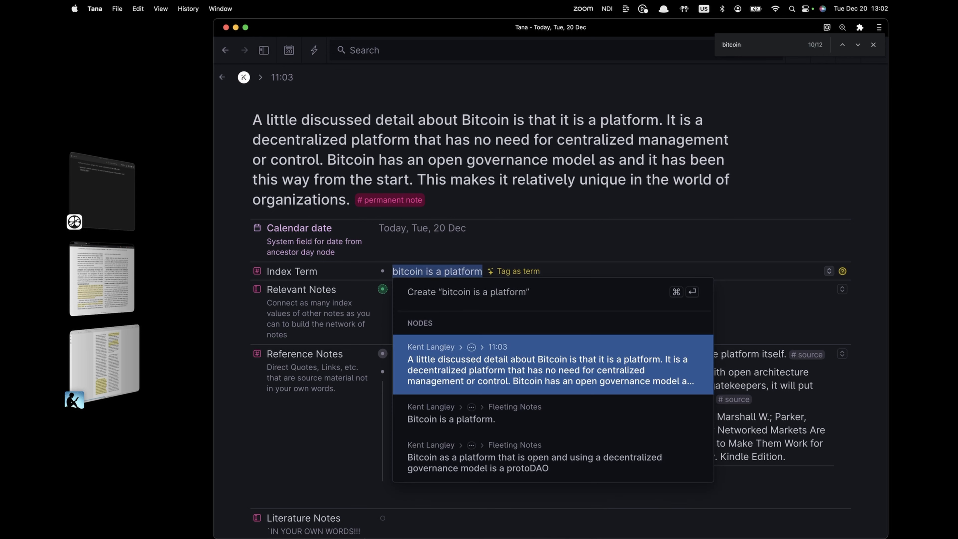
{"action": "left_click", "coordinate": [466, 291]}
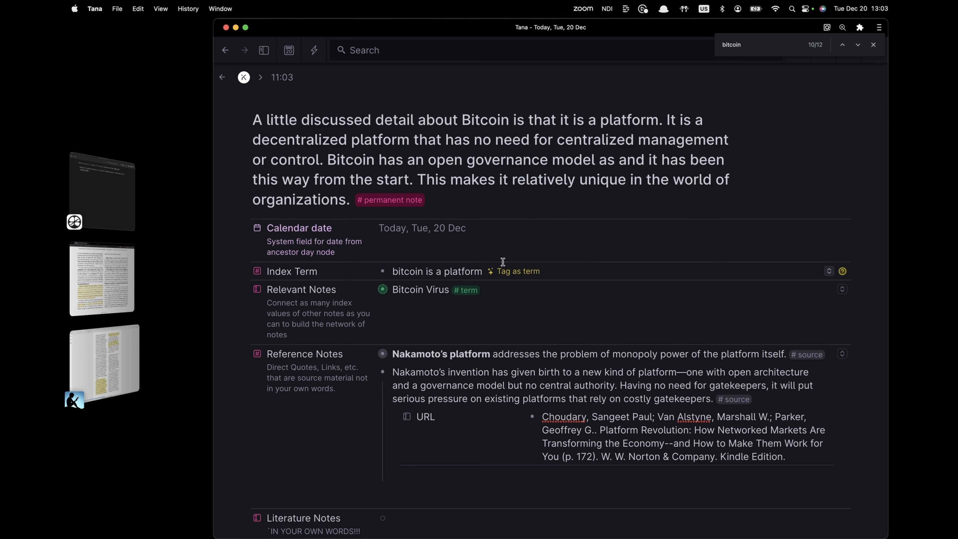
Turn the Index Term entry "bitcoin is a platform" into a new library node and tag it as term.
{"action": "key", "text": "Escape"}
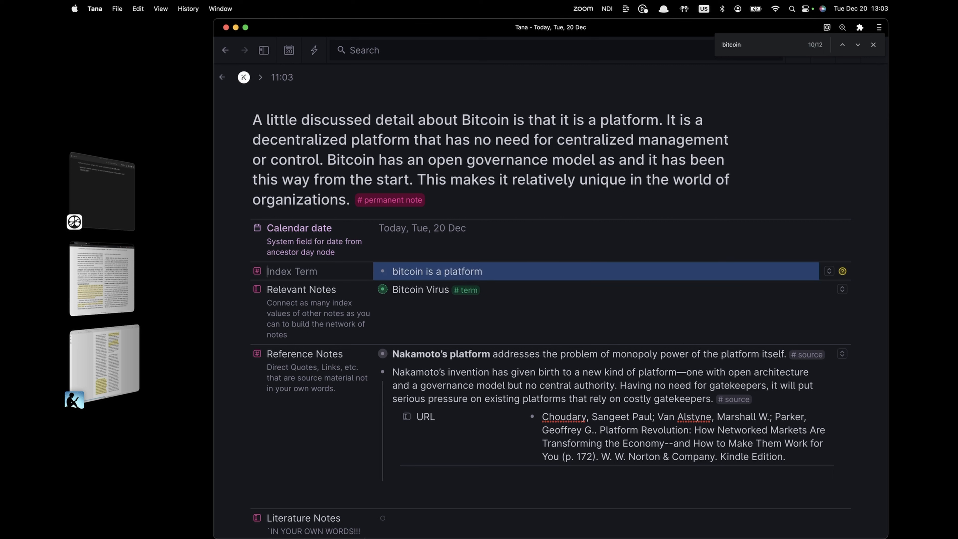
{"action": "left_click", "coordinate": [458, 272]}
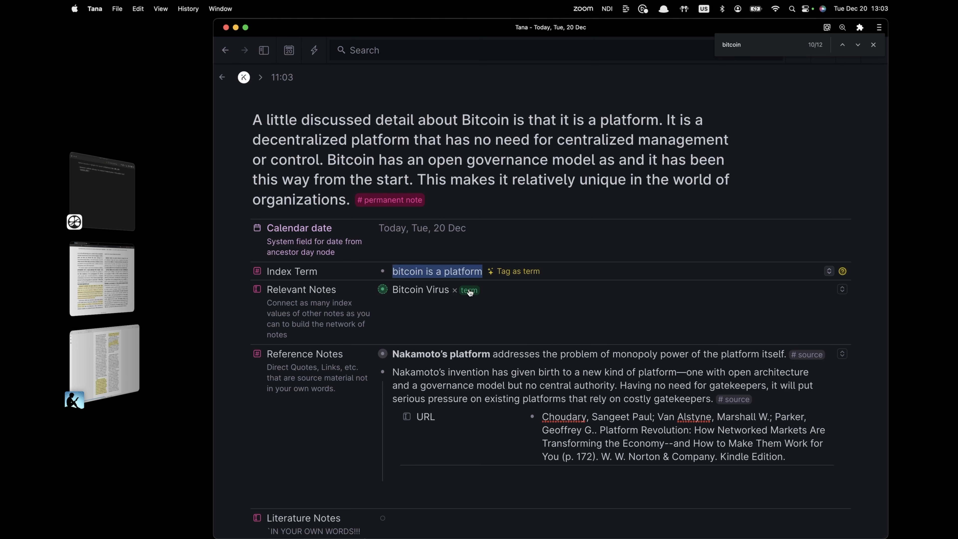
{"action": "key", "text": "@"}
{"action": "key", "text": "super+z"}
{"action": "key", "text": "@"}
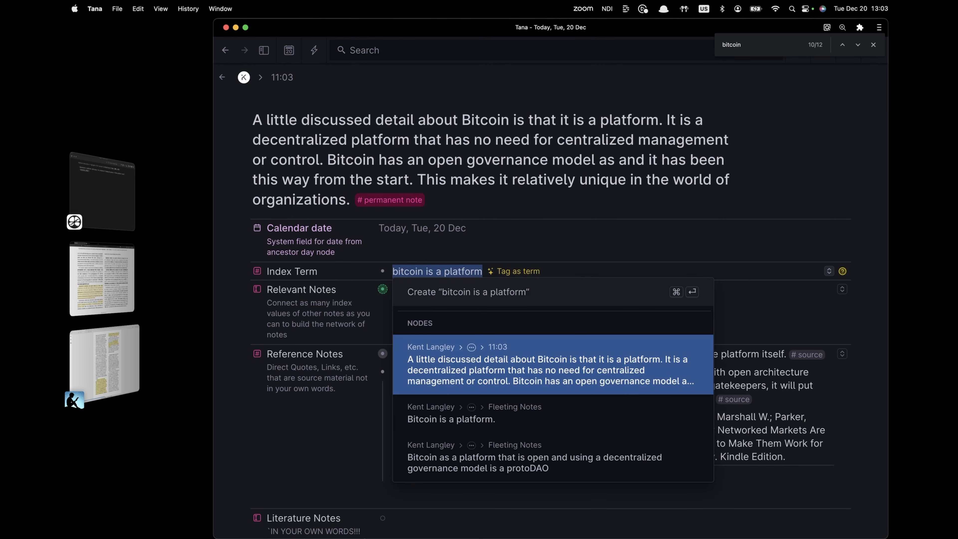
{"action": "key", "text": "Up"}
{"action": "key", "text": "Return"}
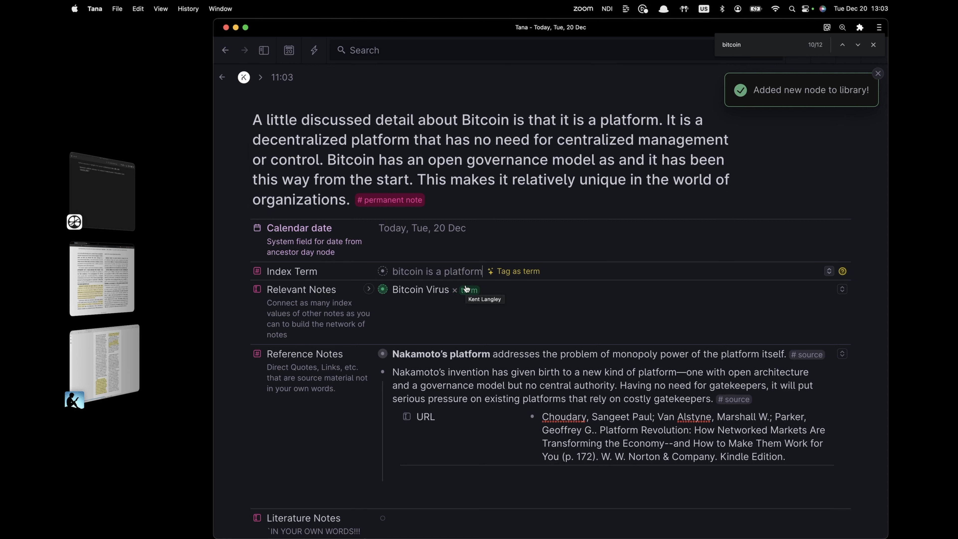
{"action": "left_click", "coordinate": [528, 271]}
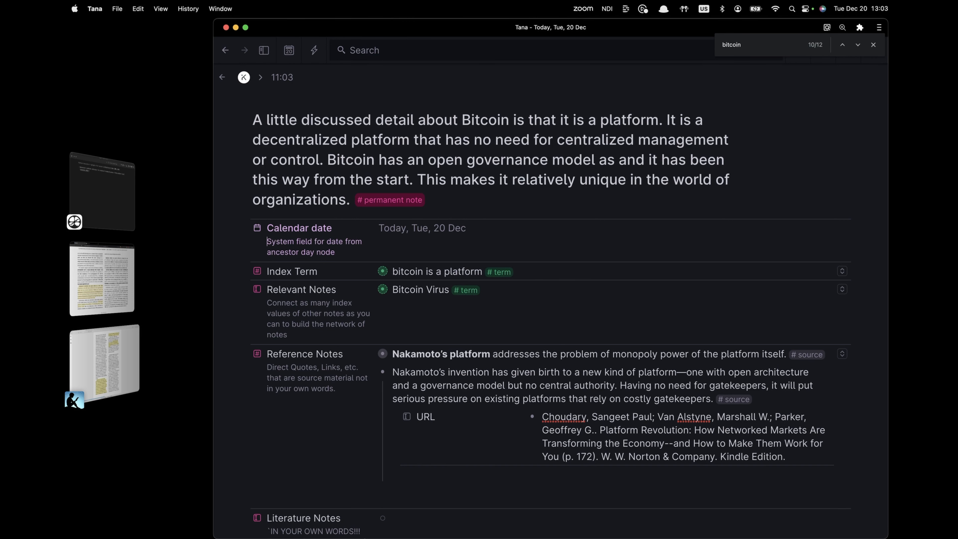
Open the index term's node, rename it "bitcoin as a platform", and return to the permanent note.
{"action": "left_click", "coordinate": [383, 271]}
{"action": "left_click_drag", "start_coordinate": [321, 126], "coordinate": [352, 126]}
{"action": "type", "text": "as a"}
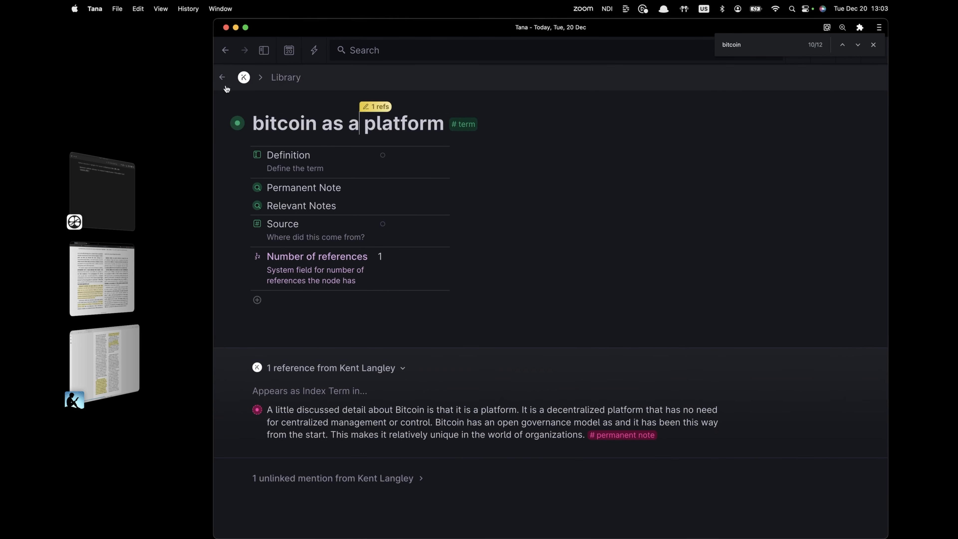
{"action": "left_click", "coordinate": [222, 77]}
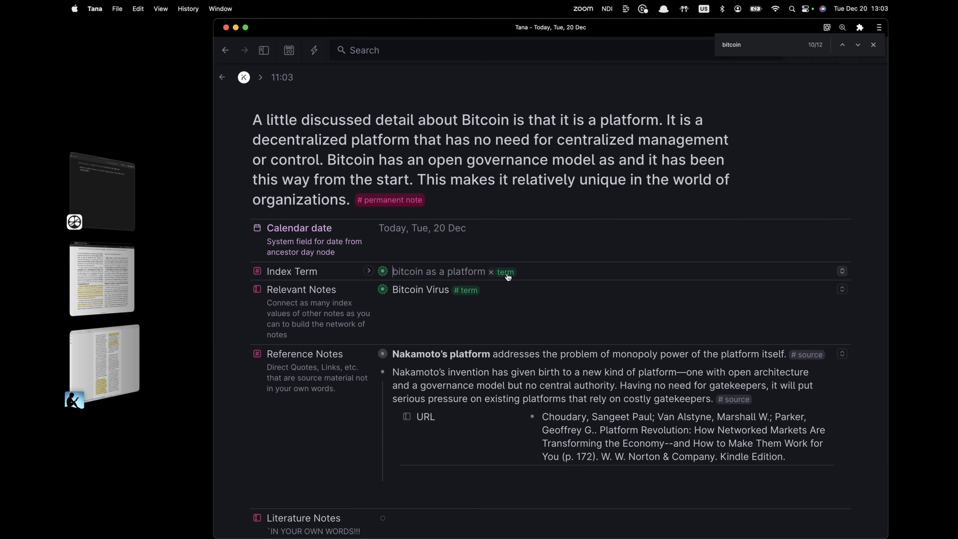
Insert a reference to the "bitcoin as a platform" term at the start of the permanent note's title, working from the 11:03 node.
{"action": "left_click", "coordinate": [238, 120]}
{"action": "left_click", "coordinate": [473, 271]}
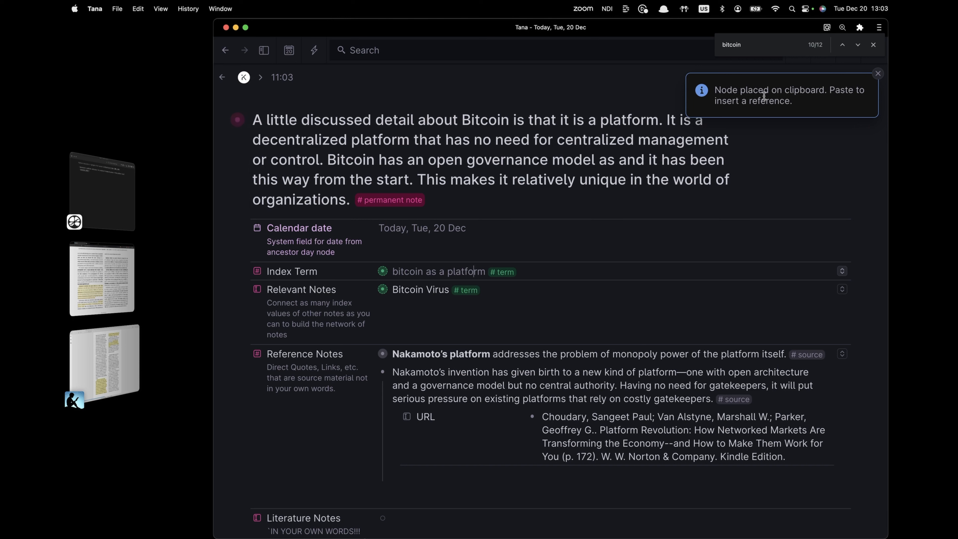
{"action": "left_click", "coordinate": [254, 120]}
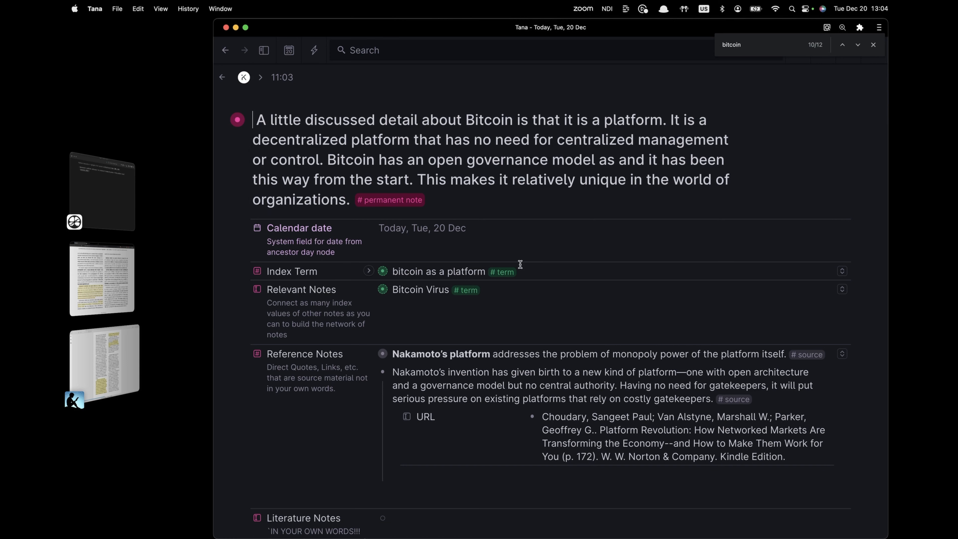
{"action": "scroll", "coordinate": [553, 281], "scroll_direction": "down", "scroll_amount": 2}
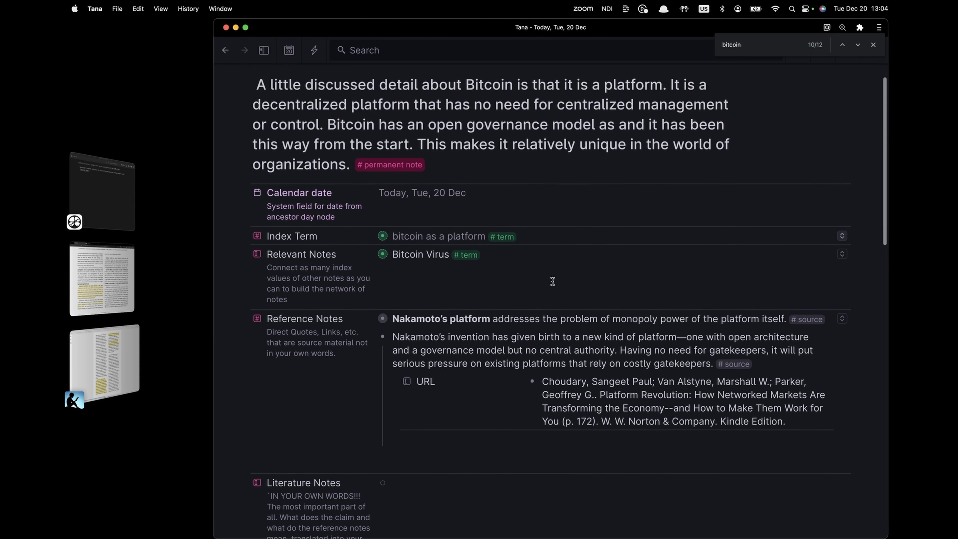
{"action": "scroll", "coordinate": [552, 281], "scroll_direction": "up", "scroll_amount": 2}
{"action": "left_click", "coordinate": [281, 80]}
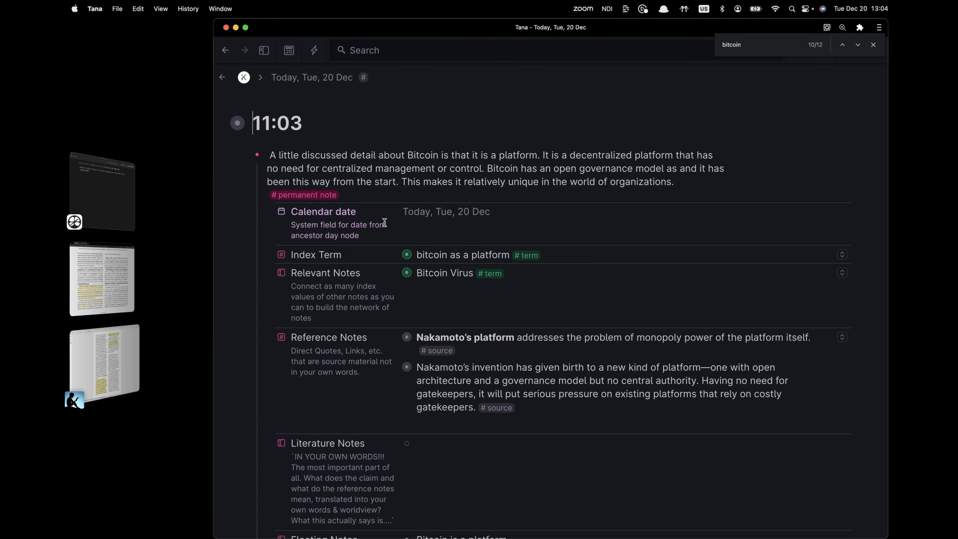
{"action": "left_click", "coordinate": [486, 257]}
{"action": "key", "text": "super+c"}
{"action": "left_click", "coordinate": [264, 154]}
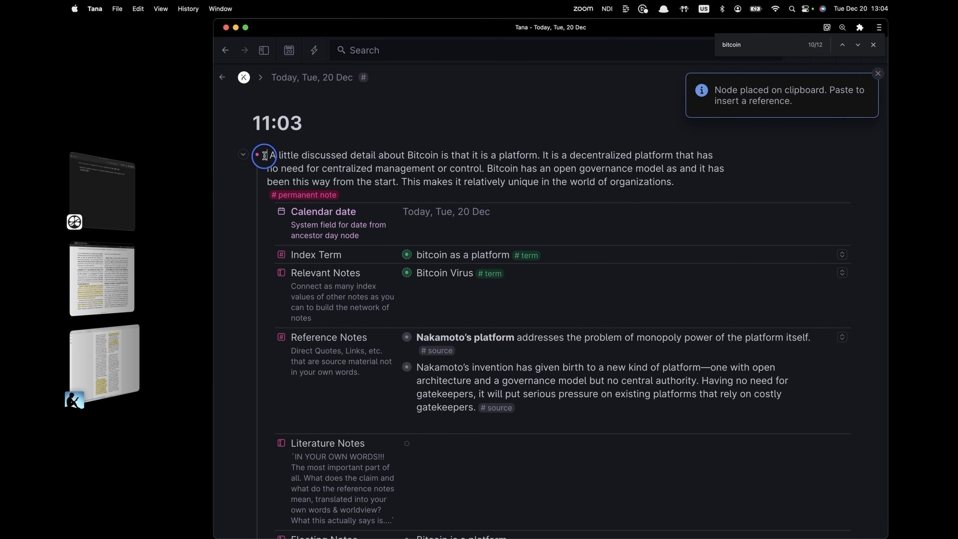
{"action": "key", "text": "super+v"}
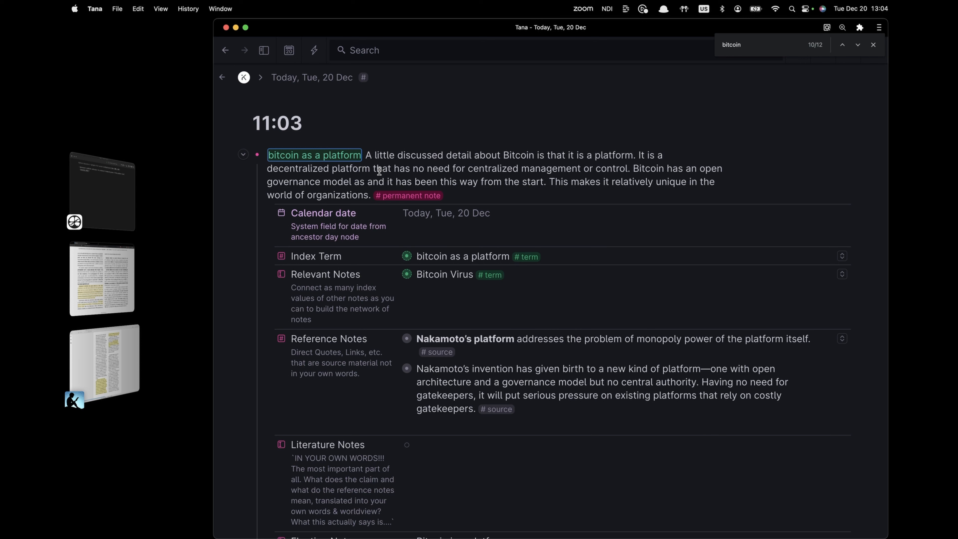
Move "Bitcoin is a platform." from Fleeting Notes to the Claims field and tag it as claim.
{"action": "scroll", "coordinate": [603, 332], "scroll_direction": "down", "scroll_amount": 10}
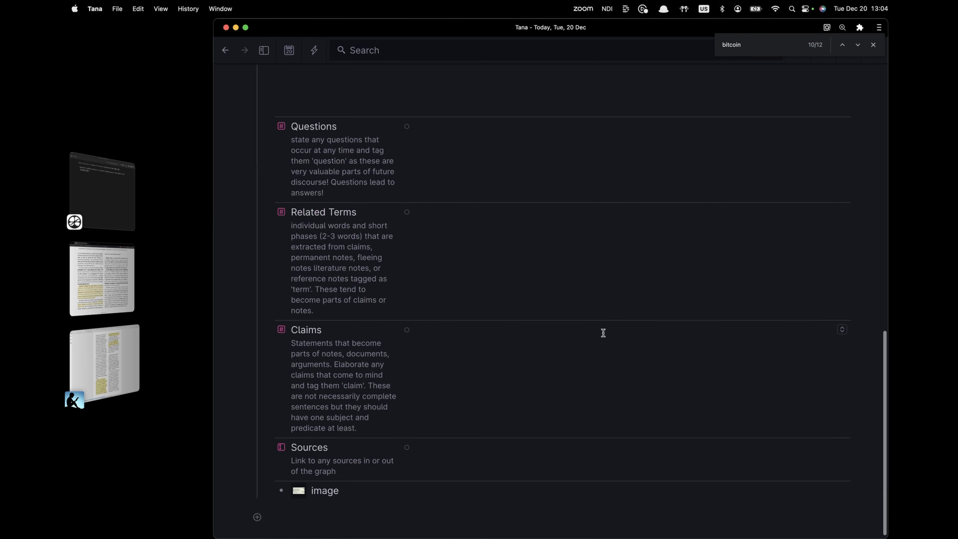
{"action": "scroll", "coordinate": [603, 331], "scroll_direction": "up", "scroll_amount": 6}
{"action": "scroll", "coordinate": [603, 332], "scroll_direction": "down", "scroll_amount": 2}
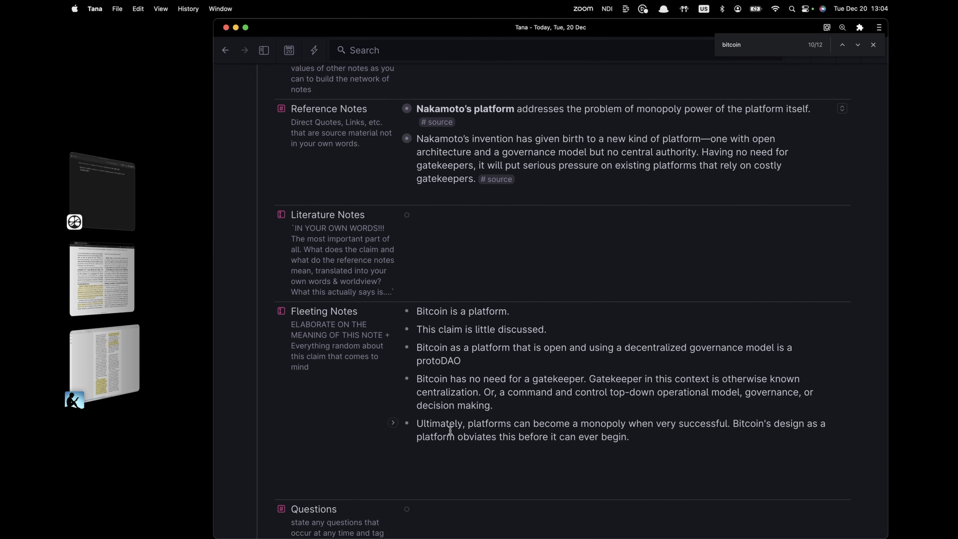
{"action": "triple_click", "coordinate": [485, 312]}
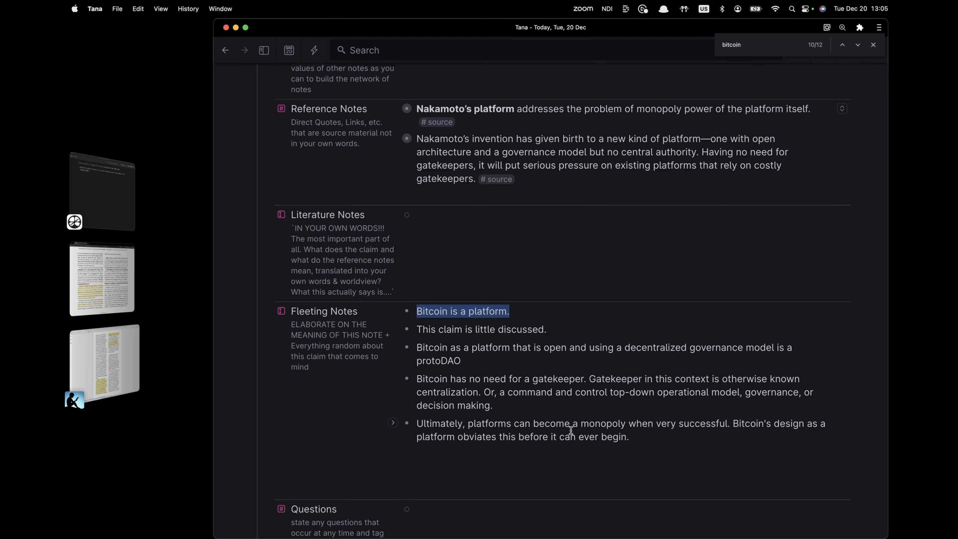
{"action": "key", "text": "super+x"}
{"action": "scroll", "coordinate": [512, 239], "scroll_direction": "up", "scroll_amount": 10}
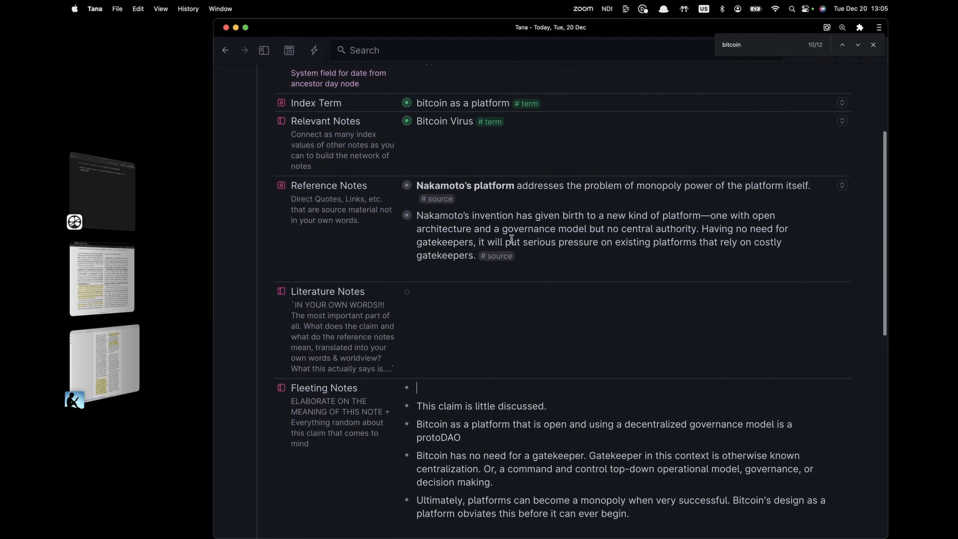
{"action": "scroll", "coordinate": [512, 239], "scroll_direction": "down", "scroll_amount": 15}
{"action": "scroll", "coordinate": [512, 239], "scroll_direction": "down", "scroll_amount": 3}
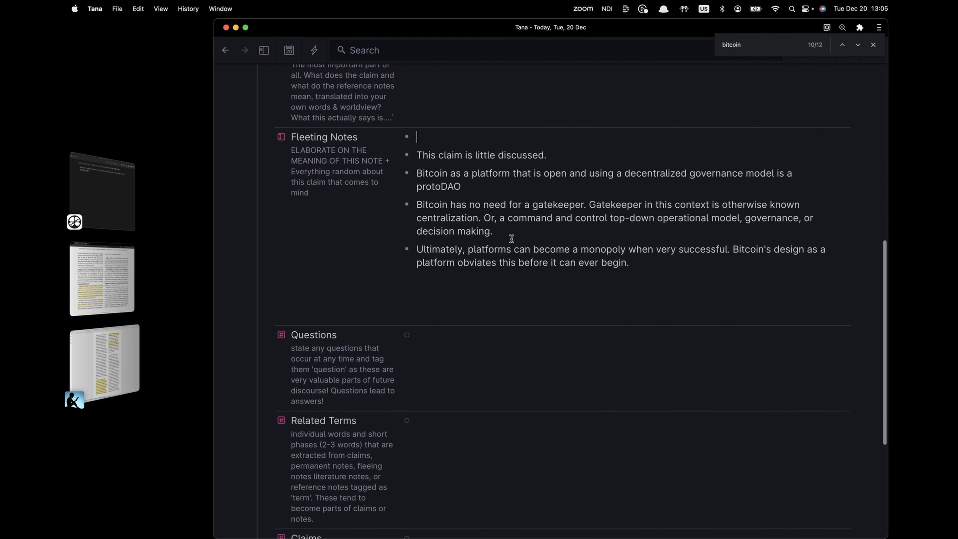
{"action": "scroll", "coordinate": [487, 403], "scroll_direction": "down", "scroll_amount": 6}
{"action": "left_click", "coordinate": [482, 325]}
{"action": "key", "text": "super+v"}
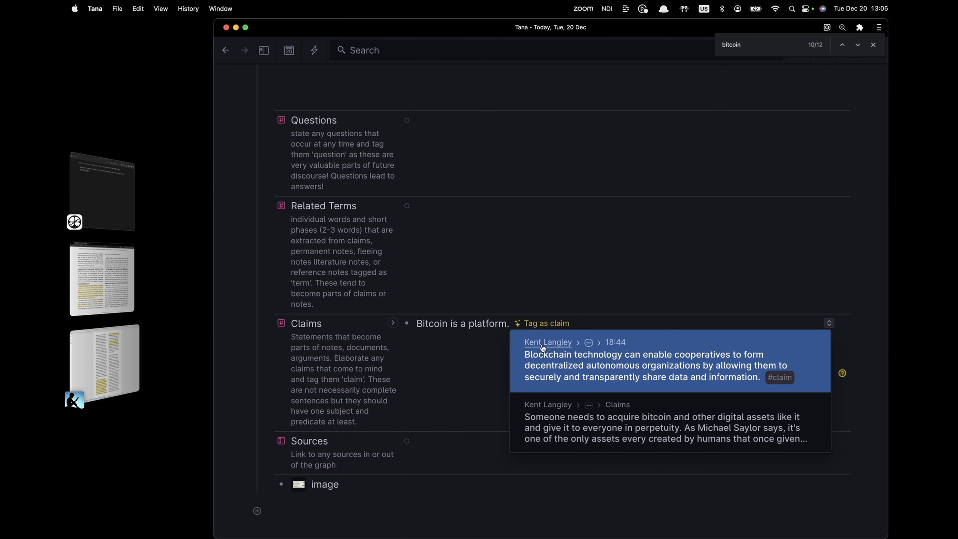
{"action": "key", "text": "BackSpace"}
{"action": "left_click", "coordinate": [543, 324]}
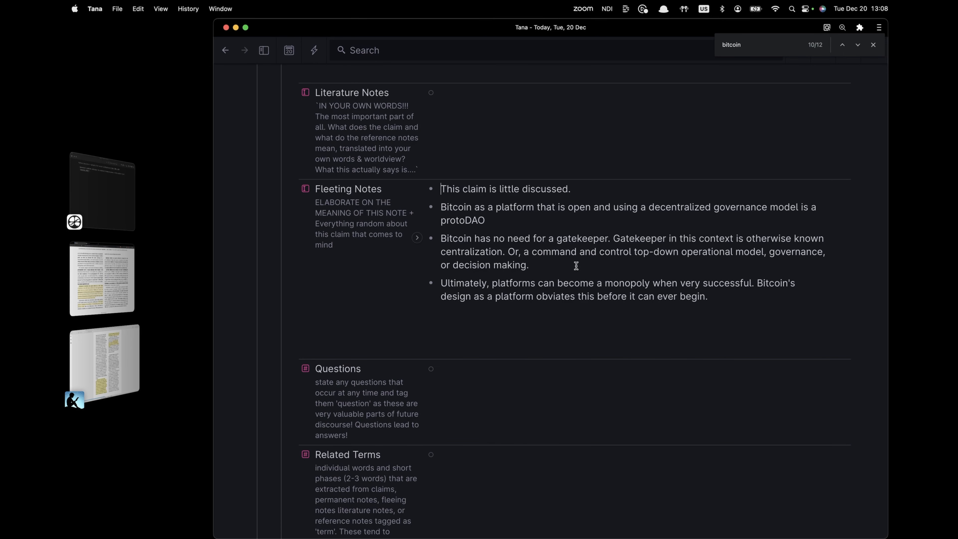
Add a reference to the "bitcoin war deterrence" term below Bitcoin Virus in Relevant Notes.
{"action": "scroll", "coordinate": [576, 265], "scroll_direction": "up", "scroll_amount": 10}
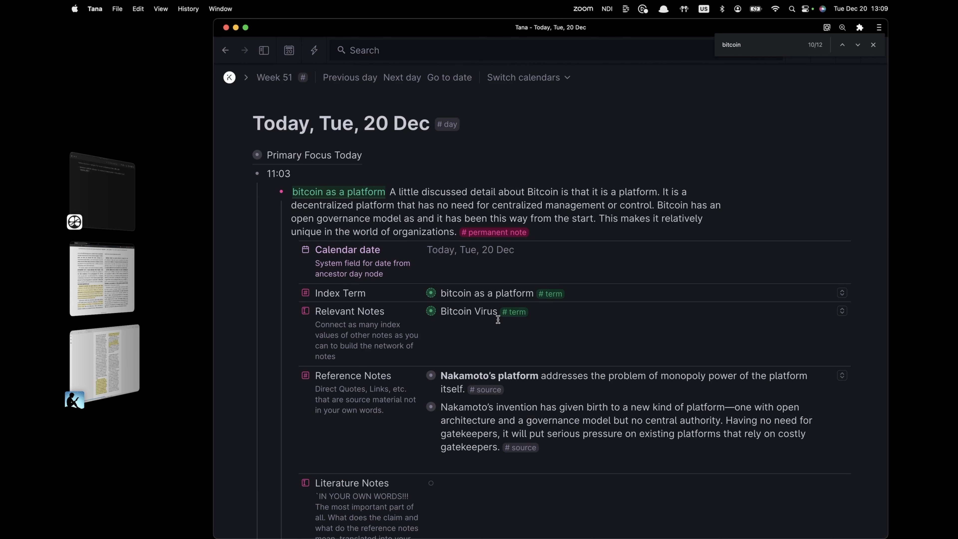
{"action": "left_click", "coordinate": [460, 324]}
{"action": "key", "text": "Return"}
{"action": "type", "text": "@"}
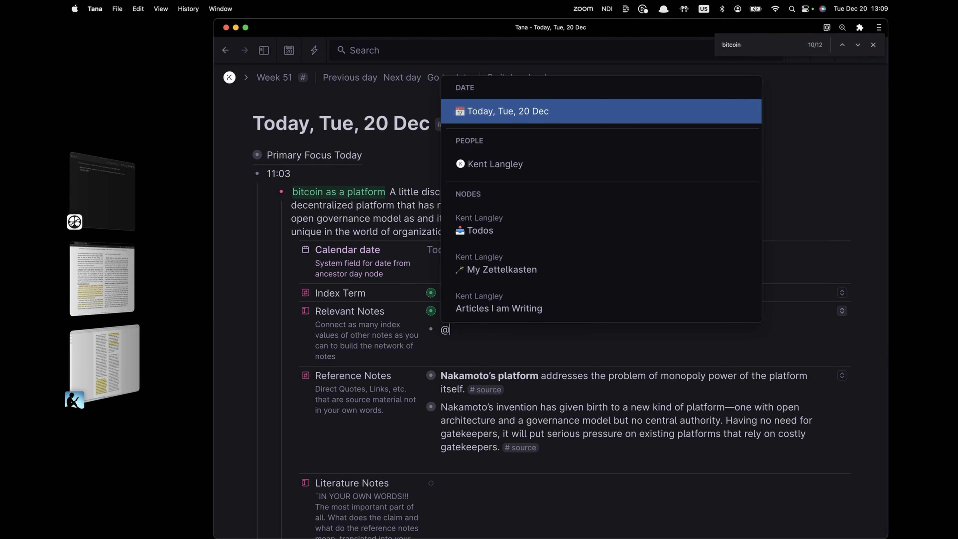
{"action": "type", "text": "bi"}
{"action": "key", "text": "BackSpace"}
{"action": "key", "text": "BackSpace"}
{"action": "key", "text": "BackSpace"}
{"action": "type", "text": "@bi"}
{"action": "type", "text": "itcoin"}
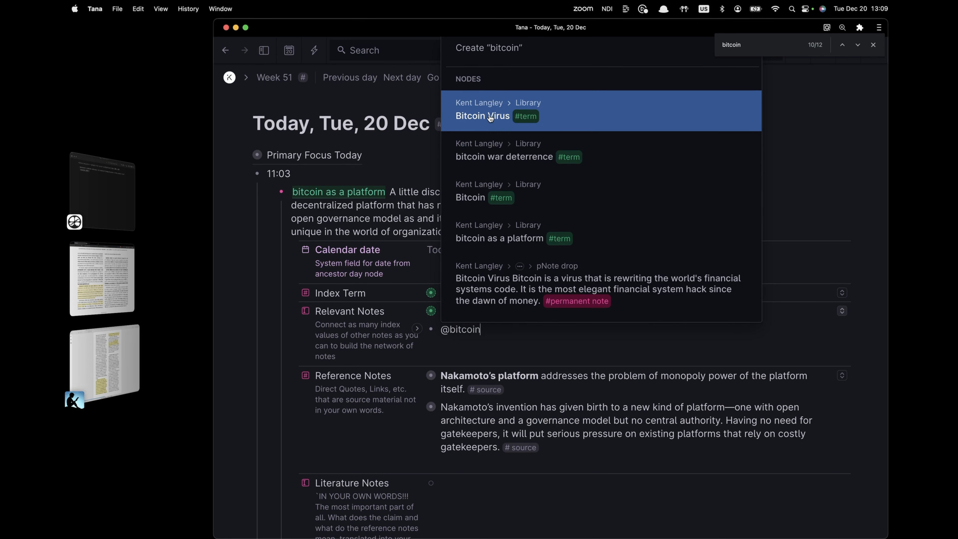
{"action": "left_click", "coordinate": [524, 156]}
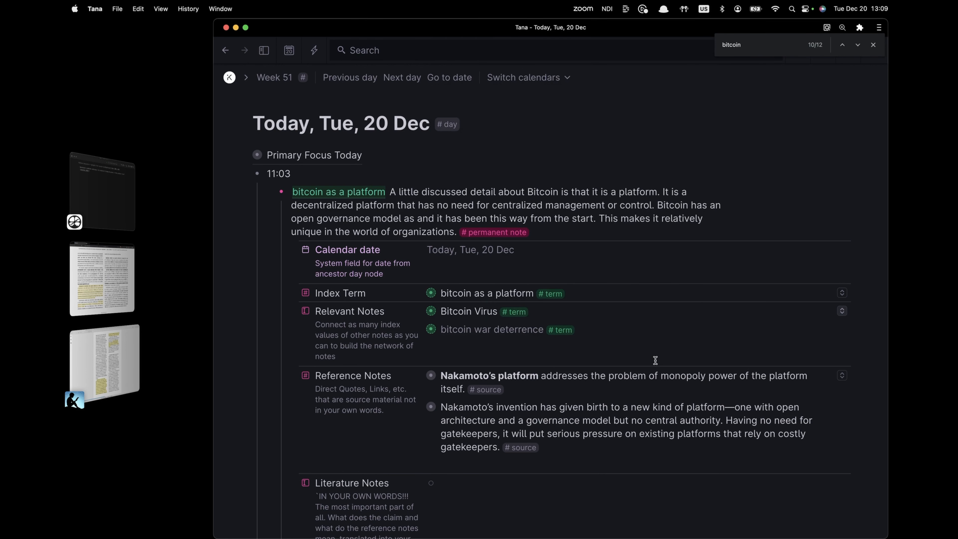
Open the Bitcoin Virus term and review the notes in its Permanent Note and Relevant Notes queries.
{"action": "scroll", "coordinate": [635, 293], "scroll_direction": "down", "scroll_amount": 7}
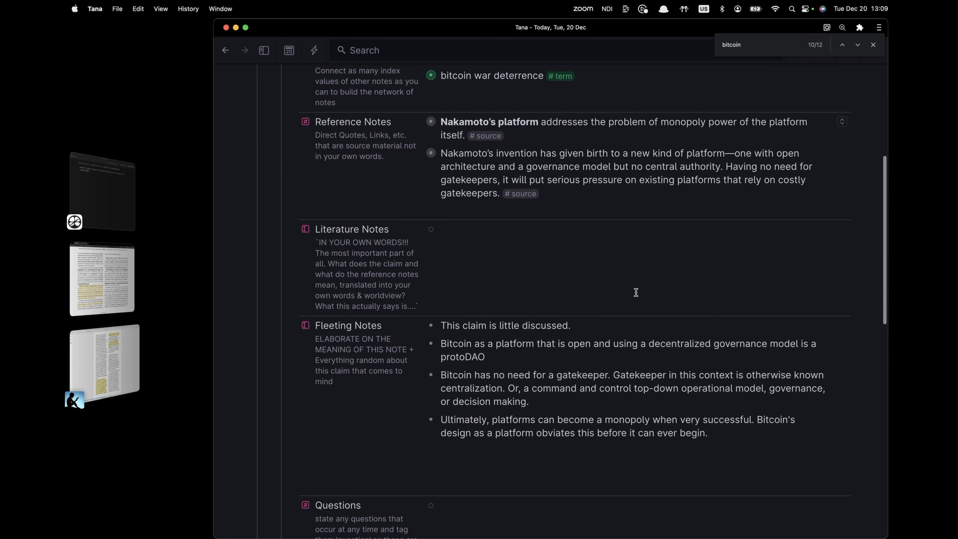
{"action": "scroll", "coordinate": [636, 292], "scroll_direction": "down", "scroll_amount": 6}
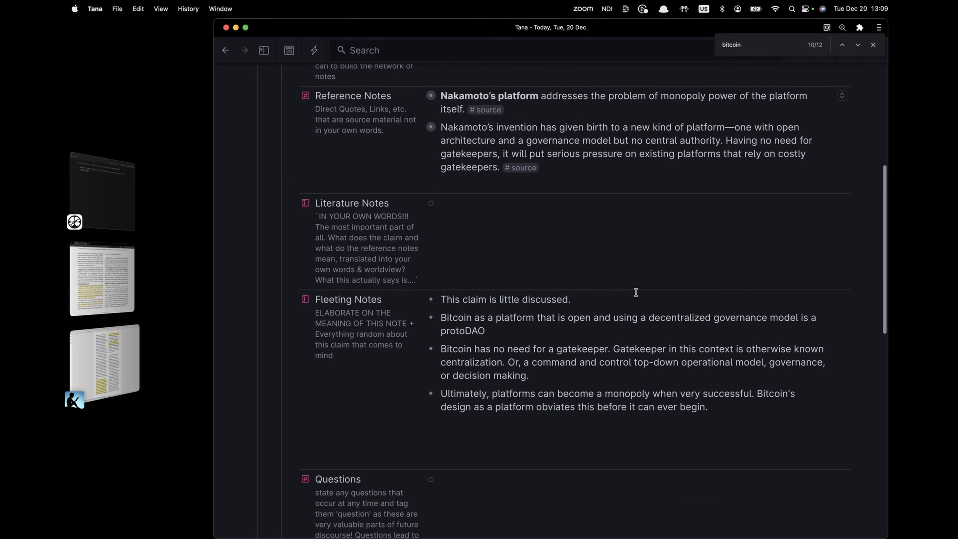
{"action": "scroll", "coordinate": [636, 293], "scroll_direction": "down", "scroll_amount": 4}
{"action": "scroll", "coordinate": [636, 292], "scroll_direction": "up", "scroll_amount": 16}
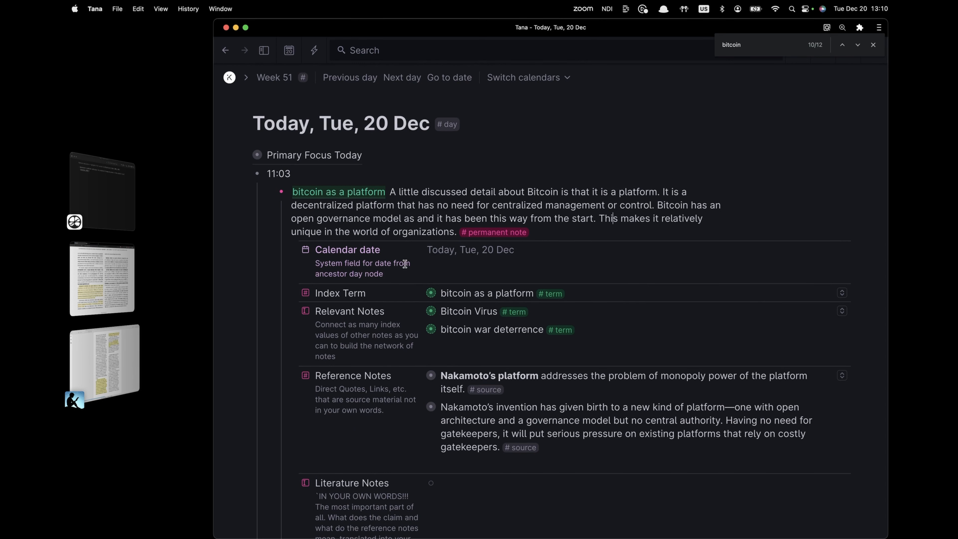
{"action": "left_click", "coordinate": [431, 311]}
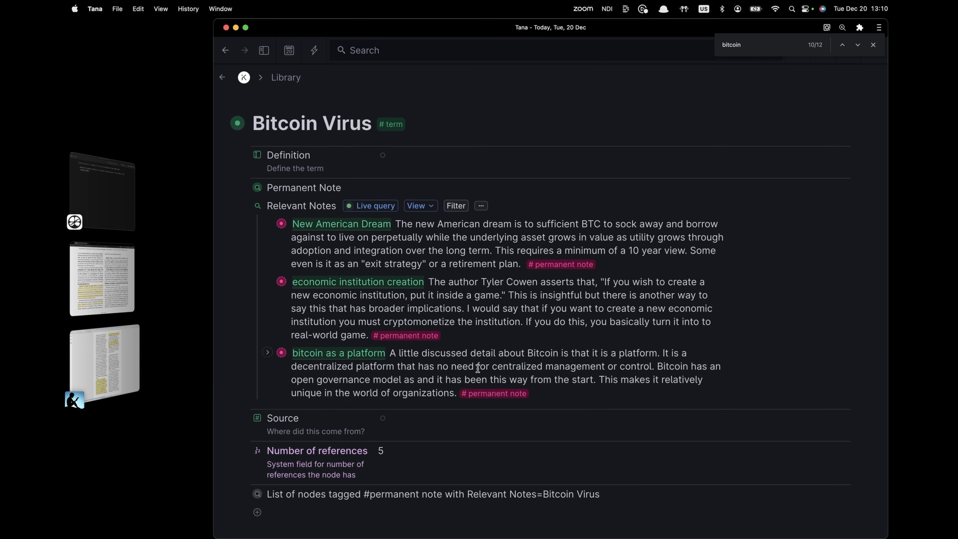
{"action": "left_click", "coordinate": [243, 188]}
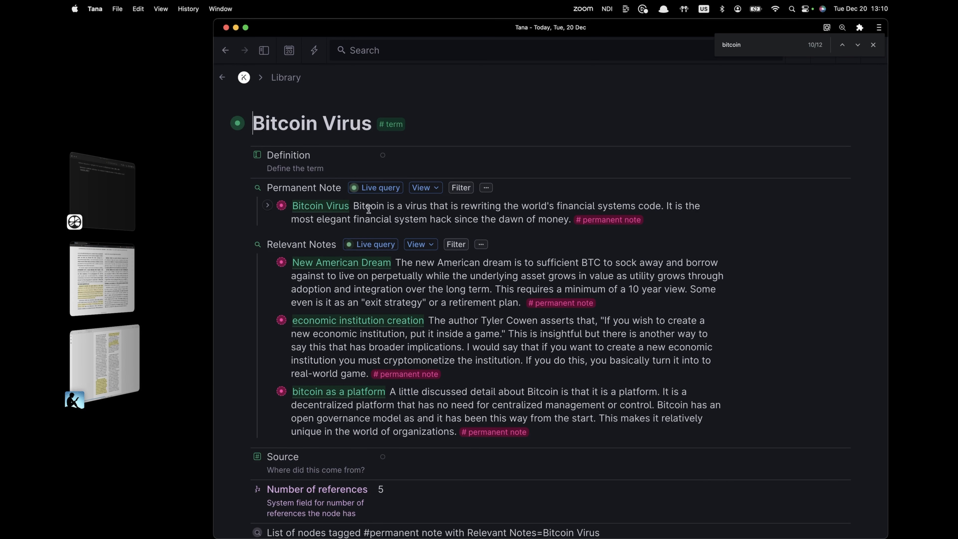
{"action": "scroll", "coordinate": [377, 287], "scroll_direction": "down", "scroll_amount": 5}
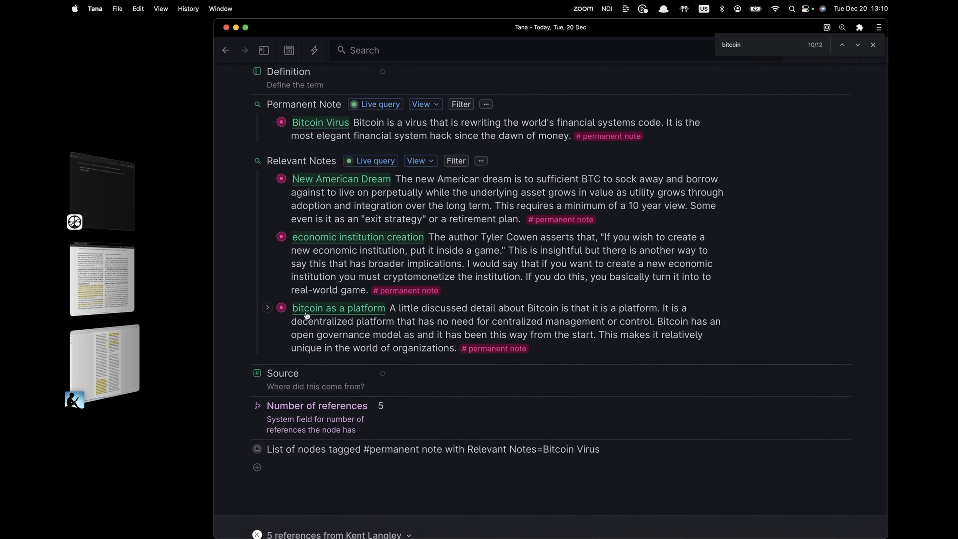
Open the "bitcoin as a platform" term from the linked note and expand its Permanent Note and Relevant Notes queries.
{"action": "left_click", "coordinate": [372, 311]}
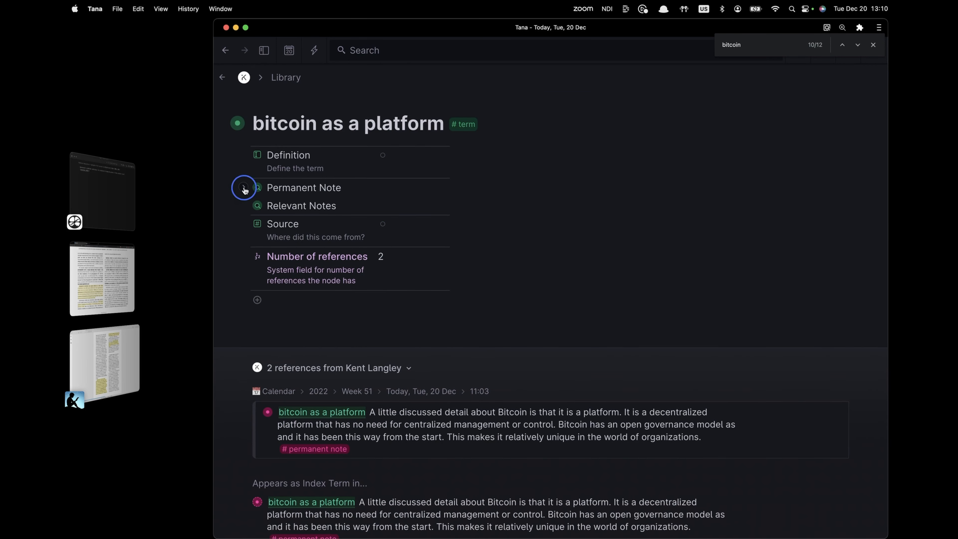
{"action": "left_click", "coordinate": [244, 187]}
{"action": "left_click", "coordinate": [252, 266]}
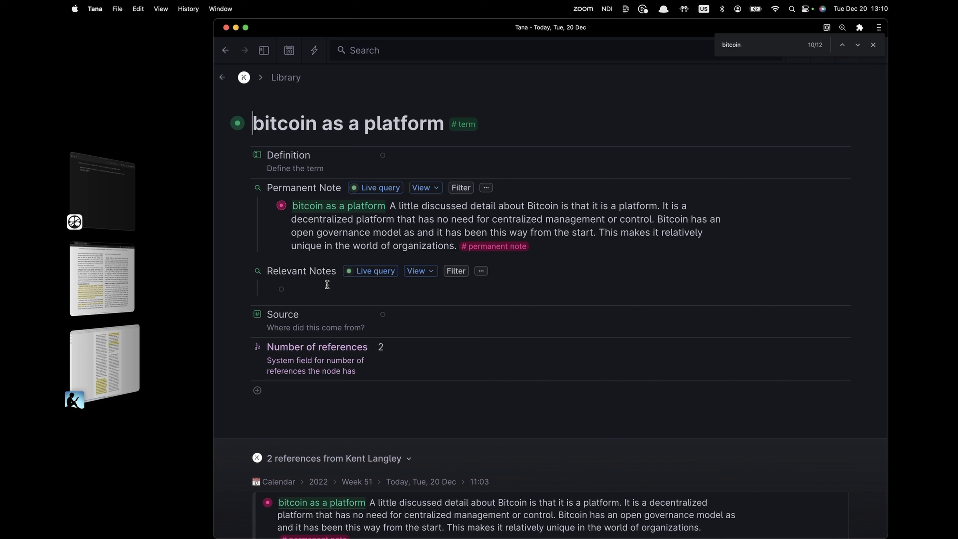
{"action": "key", "text": "super+period"}
{"action": "left_click", "coordinate": [369, 207]}
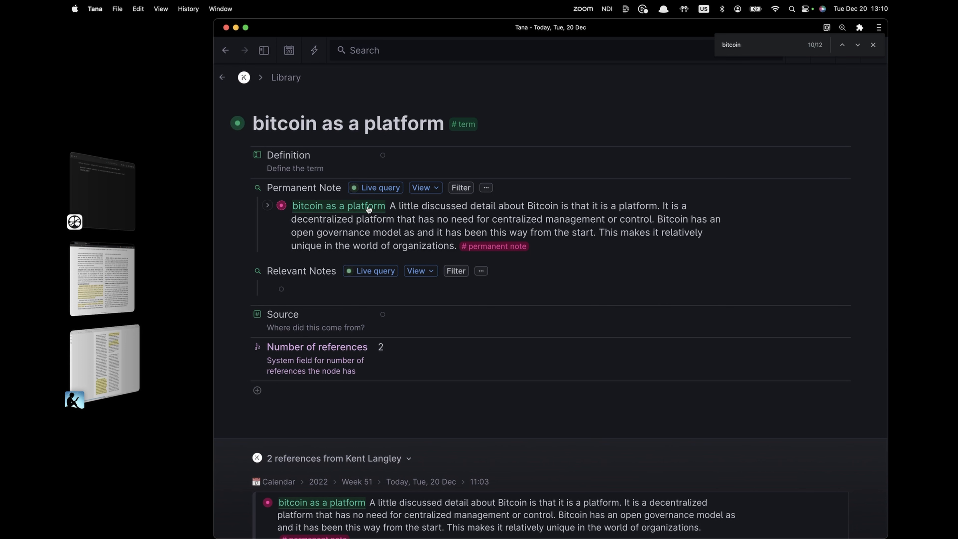